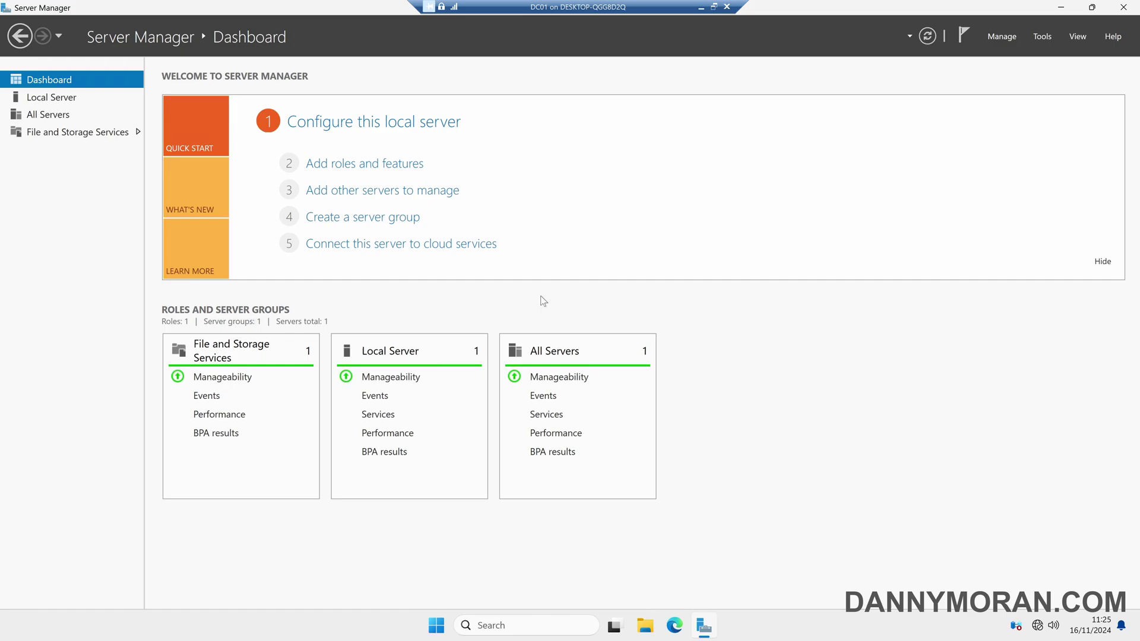
Show the Local Server page with the server's properties, events and services
click(72, 103)
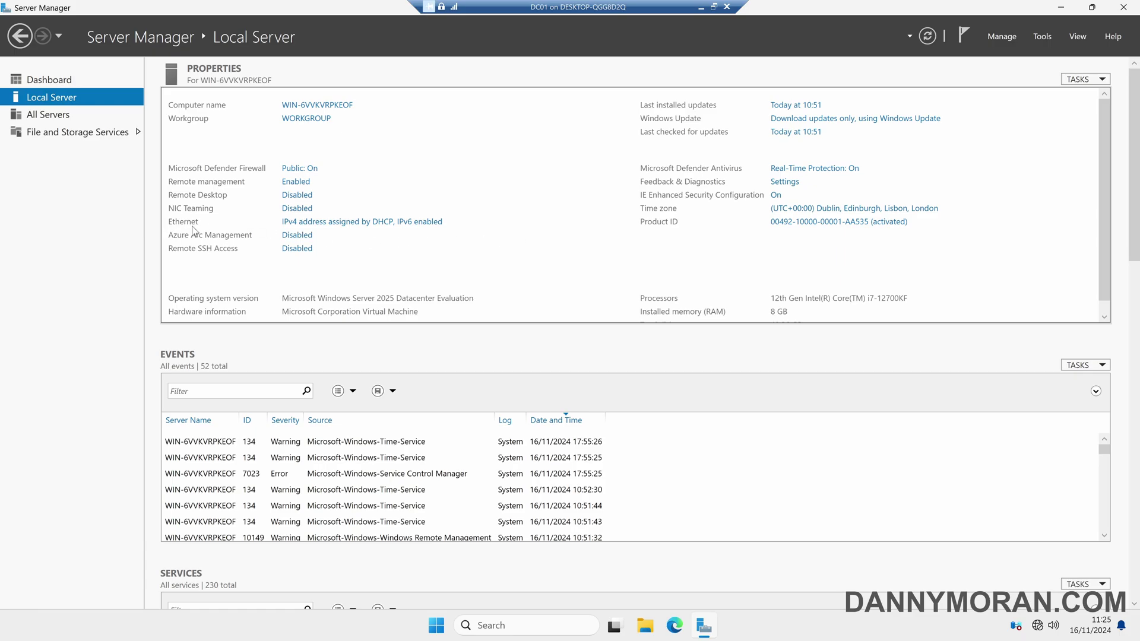
Open the TCP/IPv4 properties of the Ethernet adapter in Network Connections
click(325, 222)
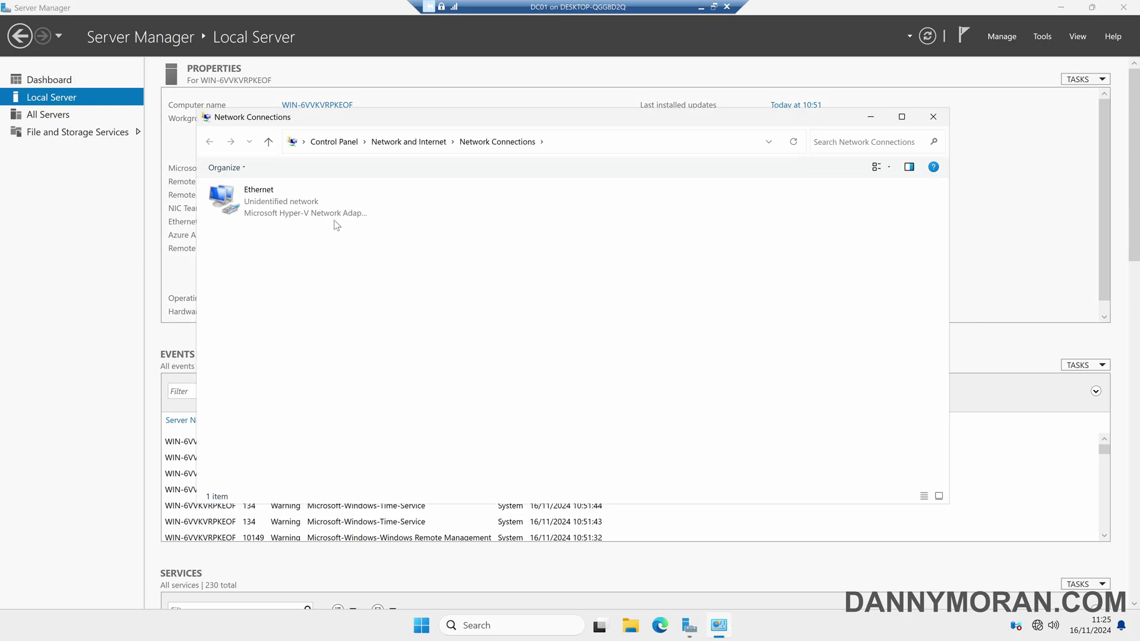
right_click(256, 201)
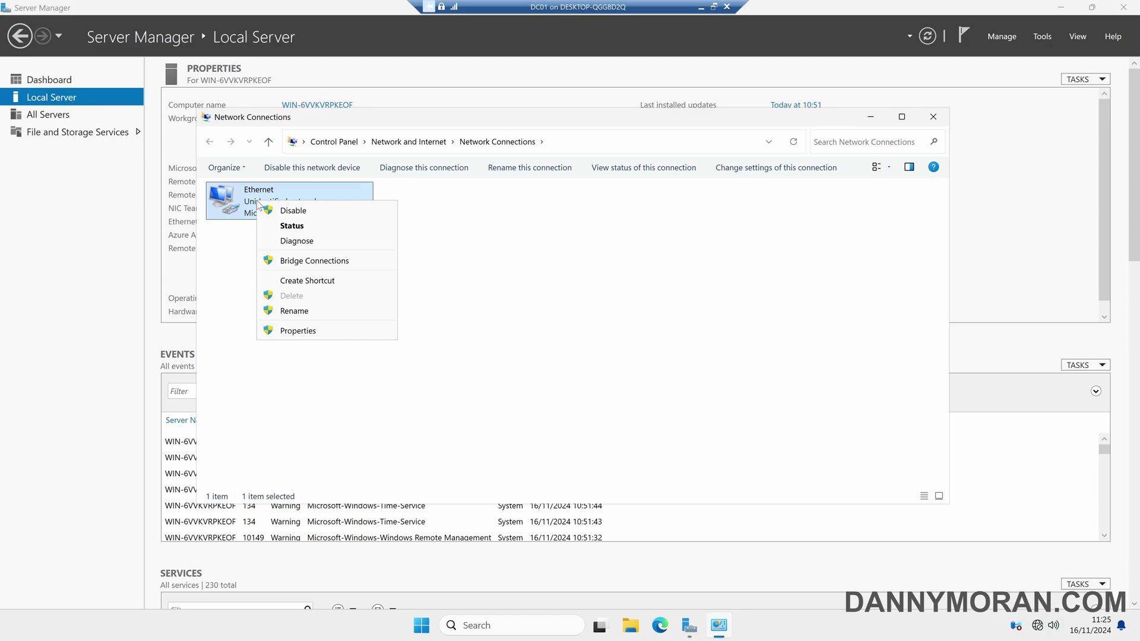
click(319, 331)
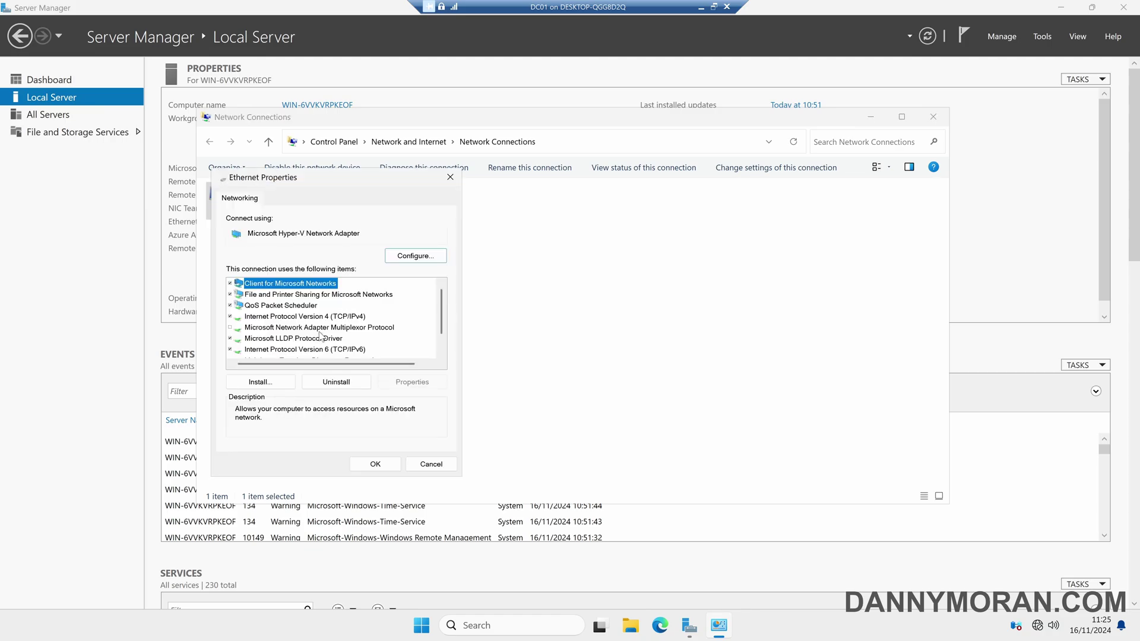
click(325, 316)
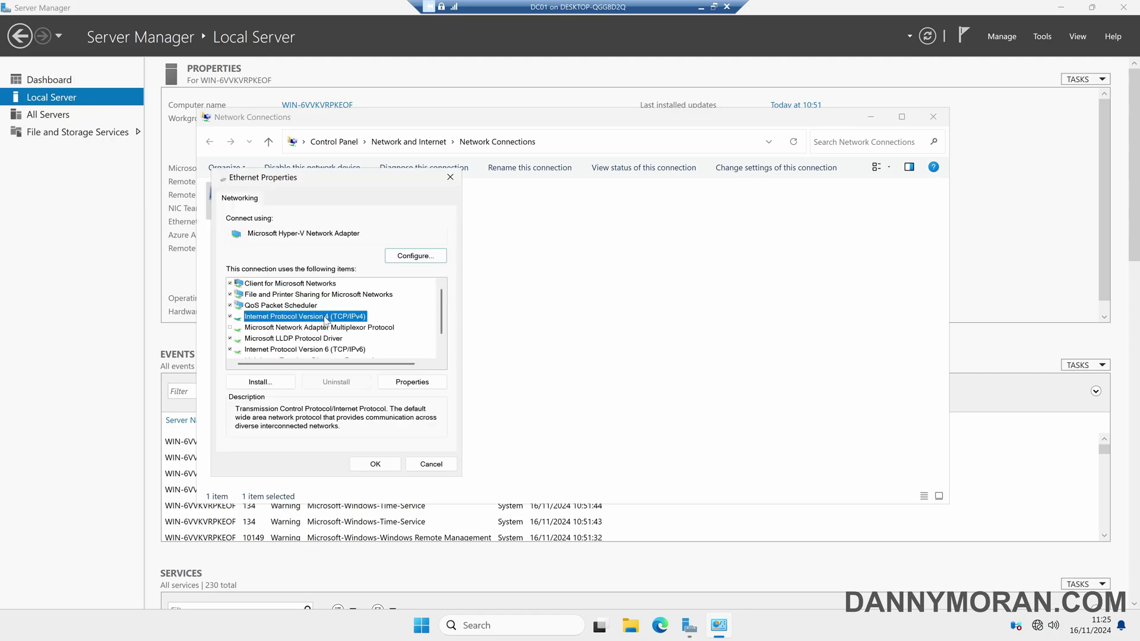
click(418, 381)
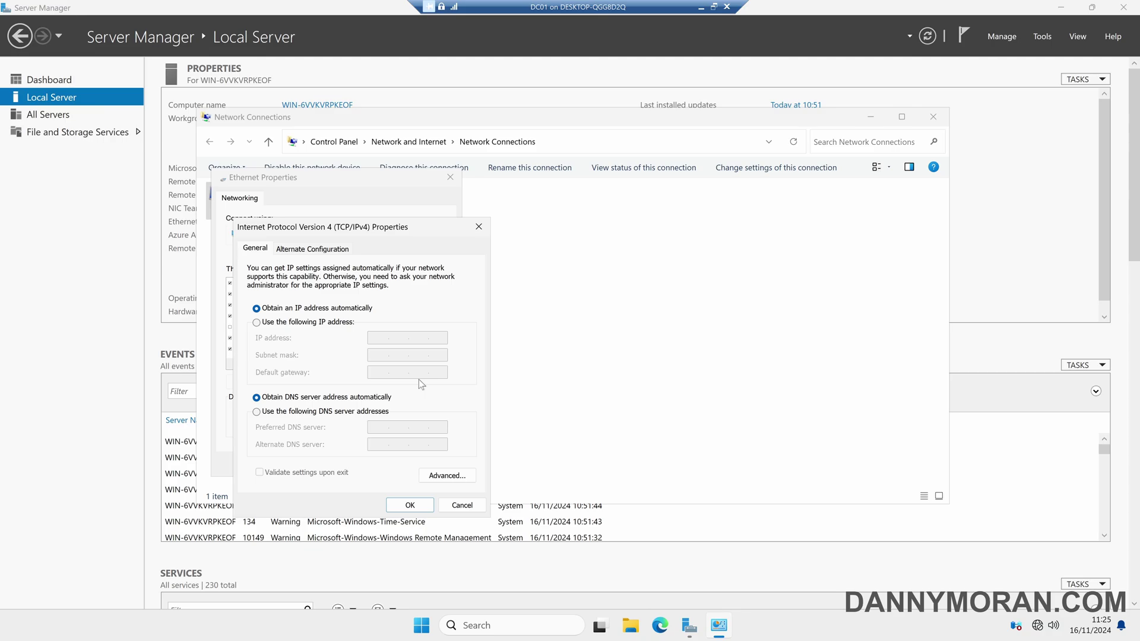
Set static IP 10.0.0.1, mask 255.255.255.0, gateway 10.0.0.254, DNS 1.1.1.1, and save
click(343, 326)
text(10.)
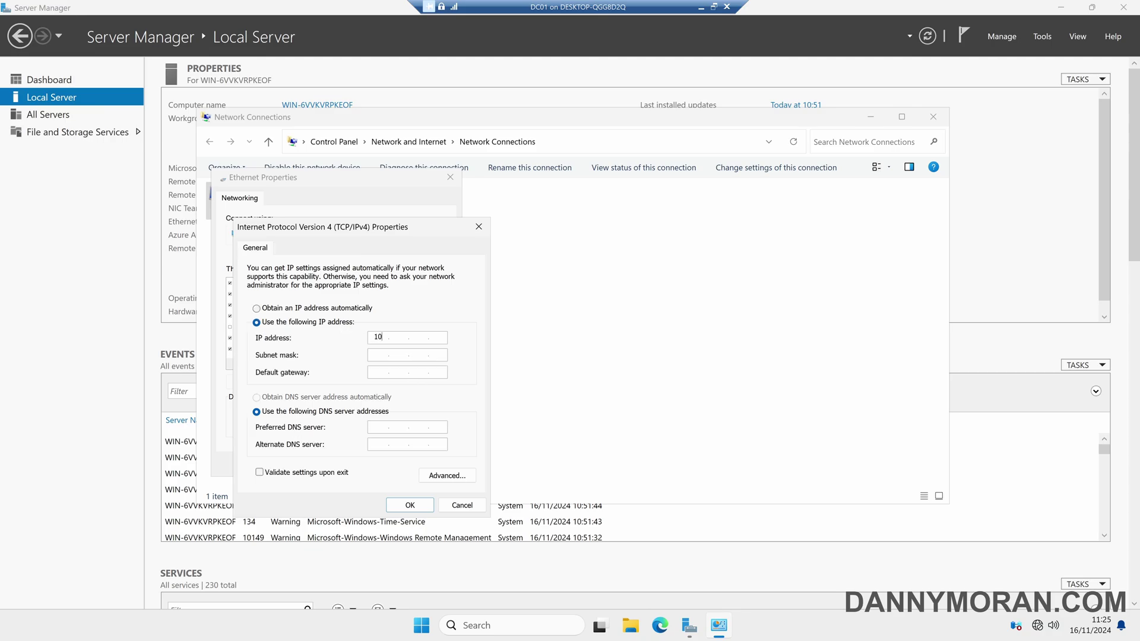
text(0.0)
key(Tab)
text(255255255)
key(Tab)
text(10.0.0.2541)
click(409, 505)
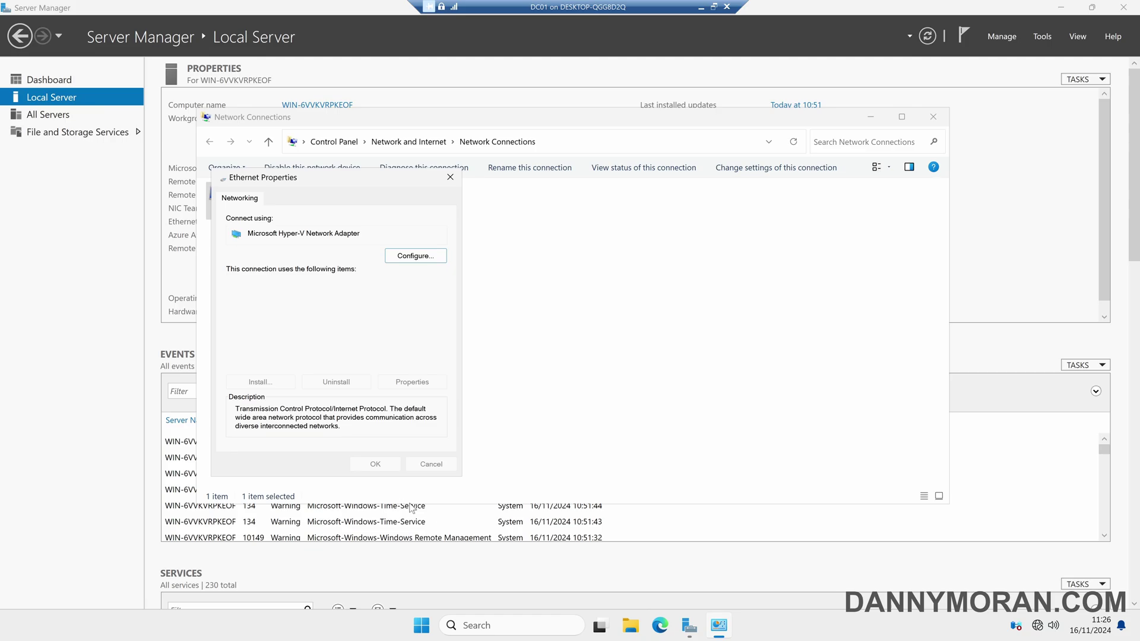
click(375, 464)
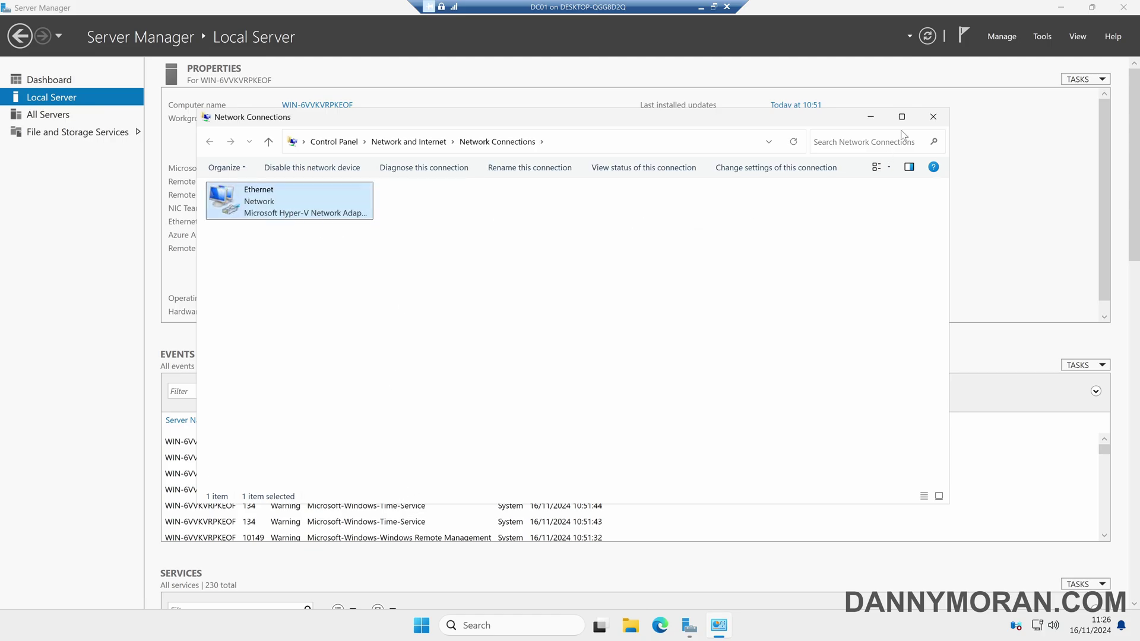
Close Network Connections and change the computer name to DC01, accepting the restart notice
click(934, 117)
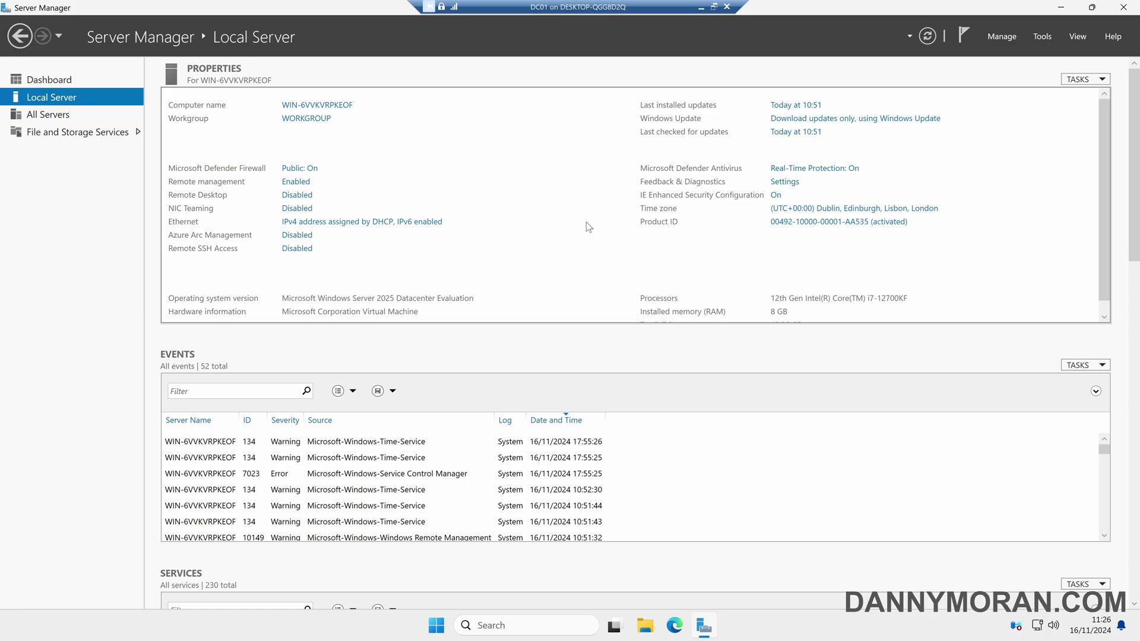
click(311, 107)
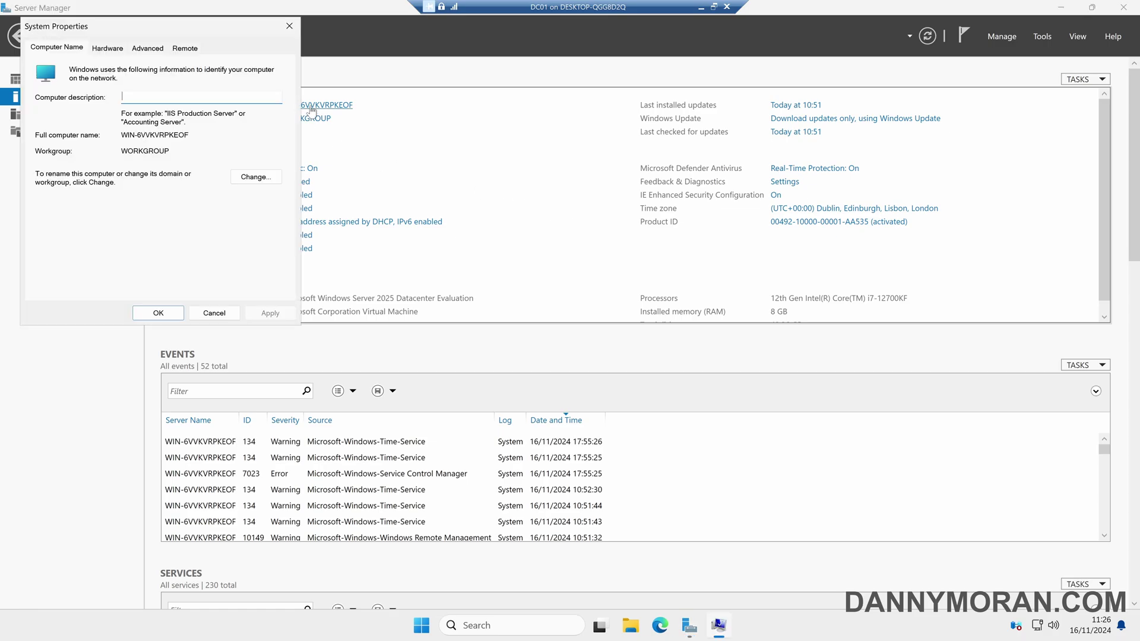
click(254, 177)
key(End)
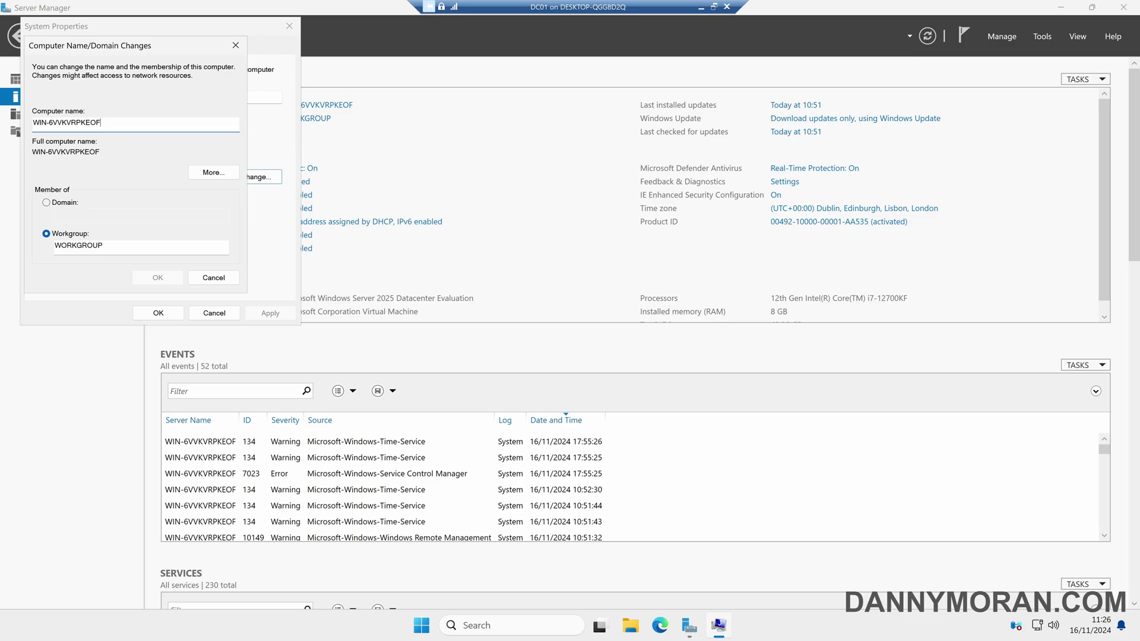
key(shift+Home)
text(DC01)
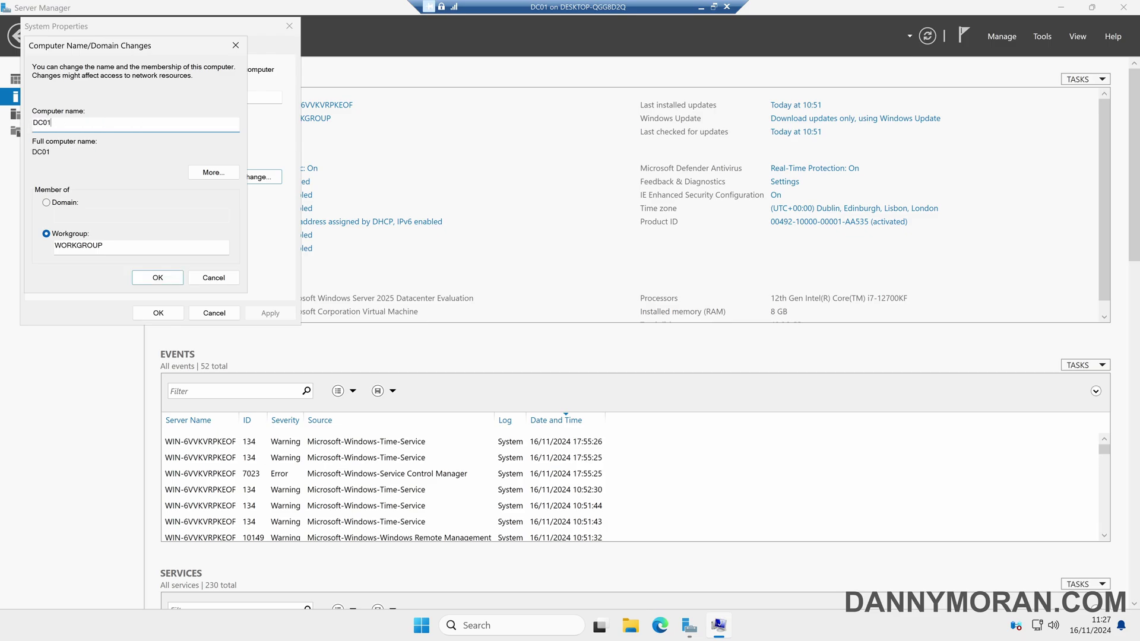
click(164, 278)
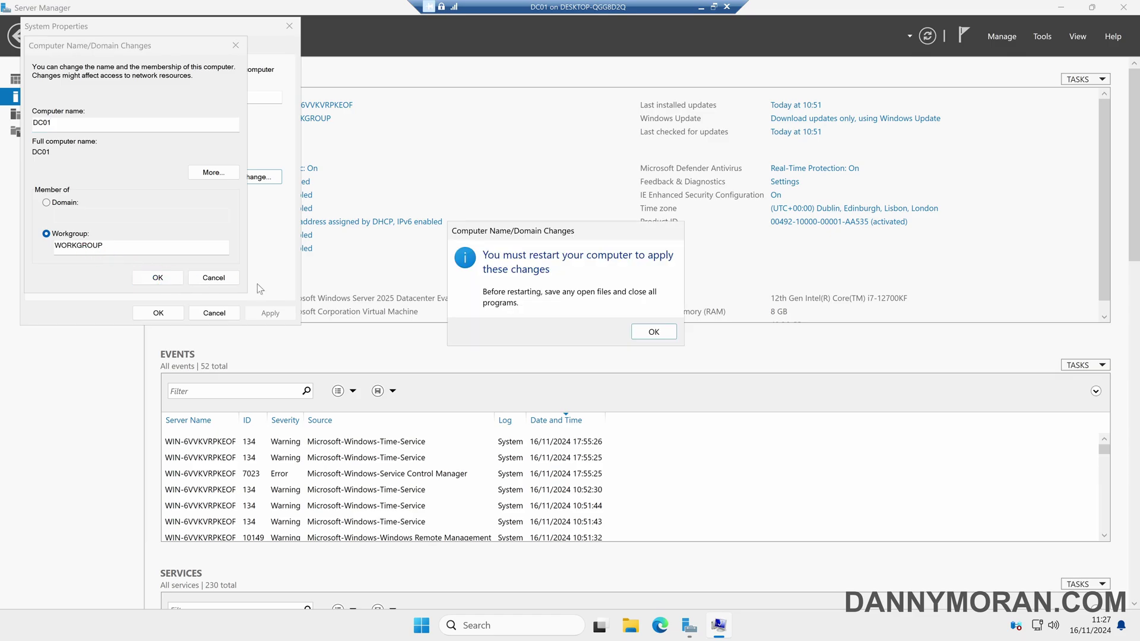
click(661, 331)
click(156, 313)
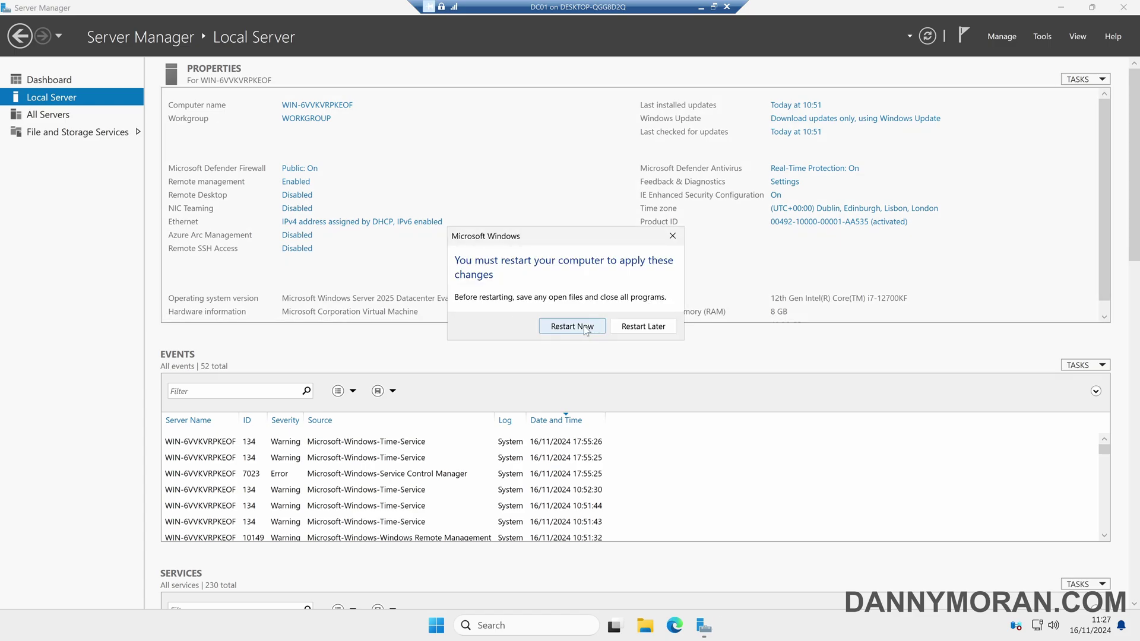
Restart as DC01 and run Add Roles and Features as a role-based install to the roles list
click(588, 326)
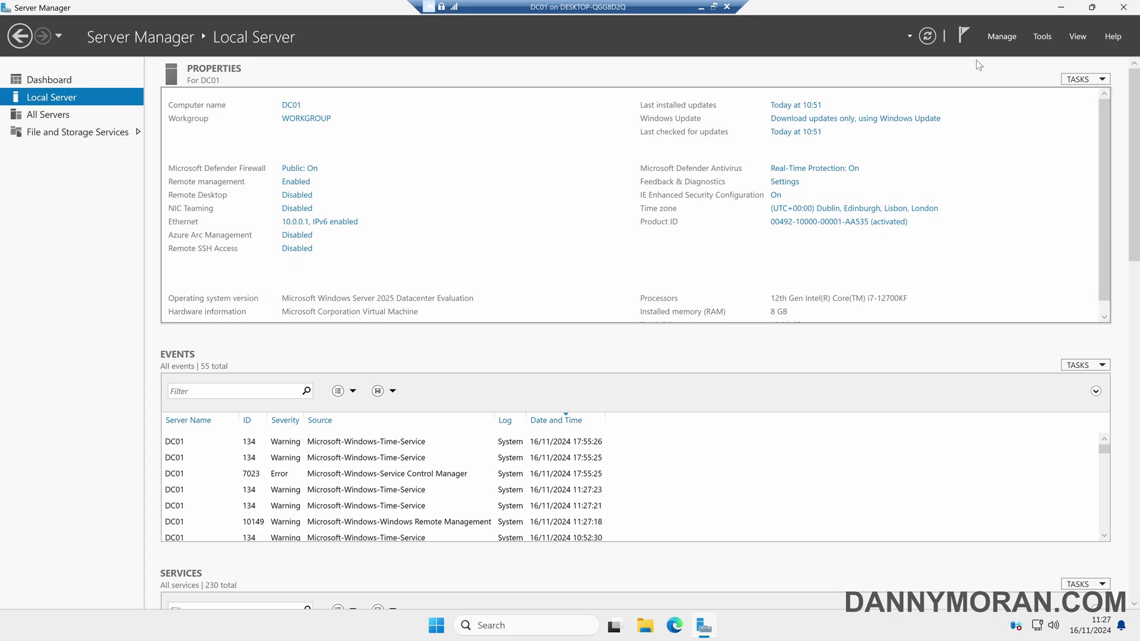
click(1001, 37)
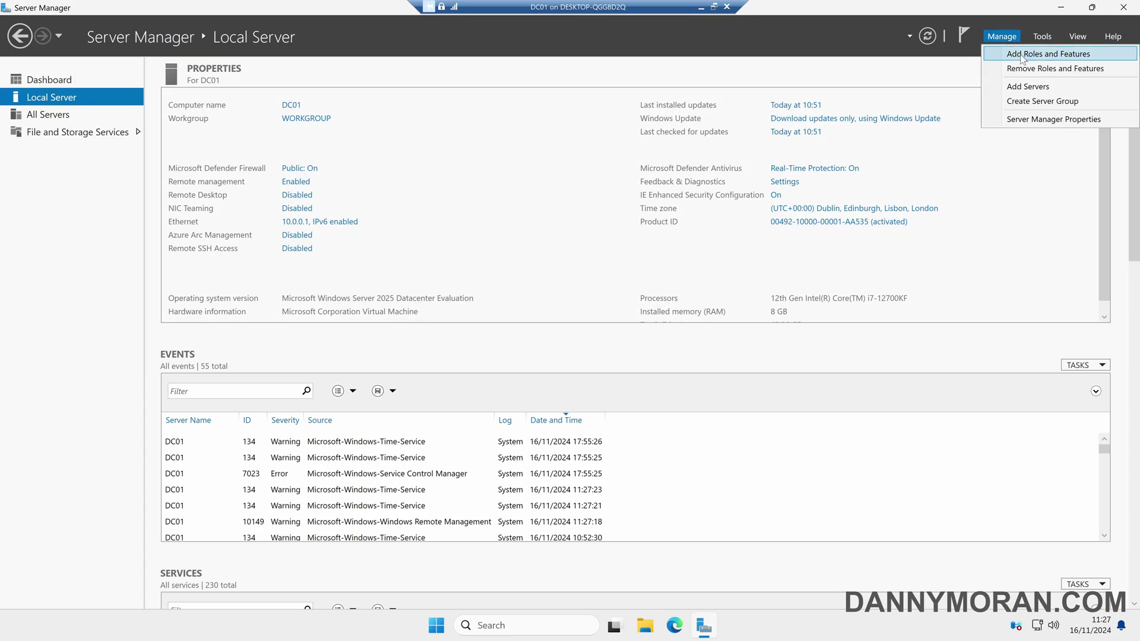
click(1023, 54)
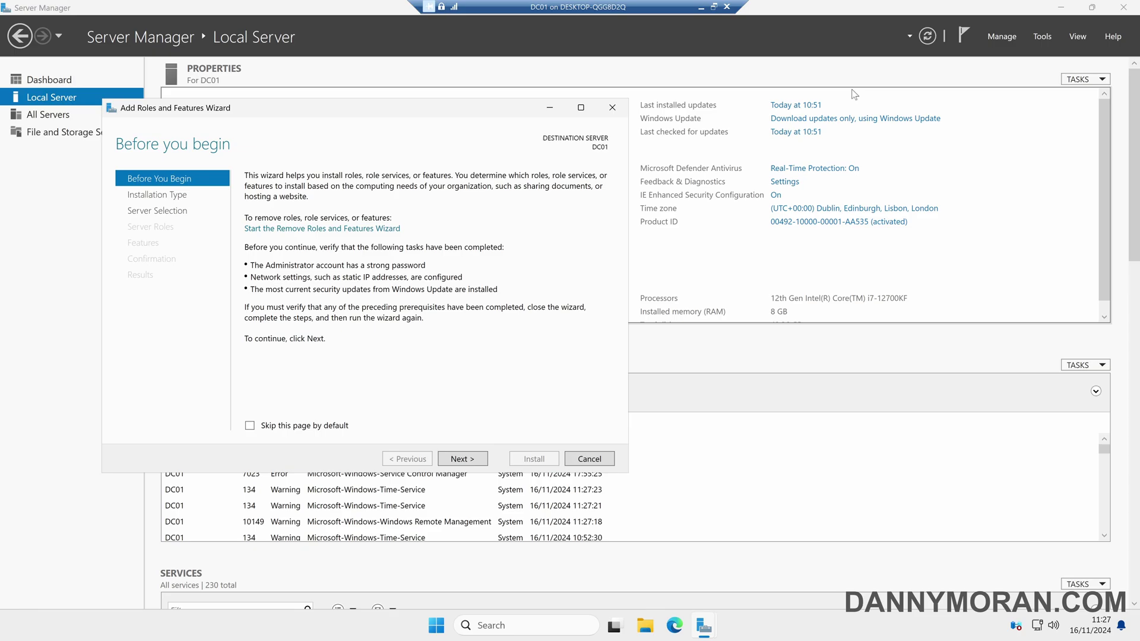
click(464, 459)
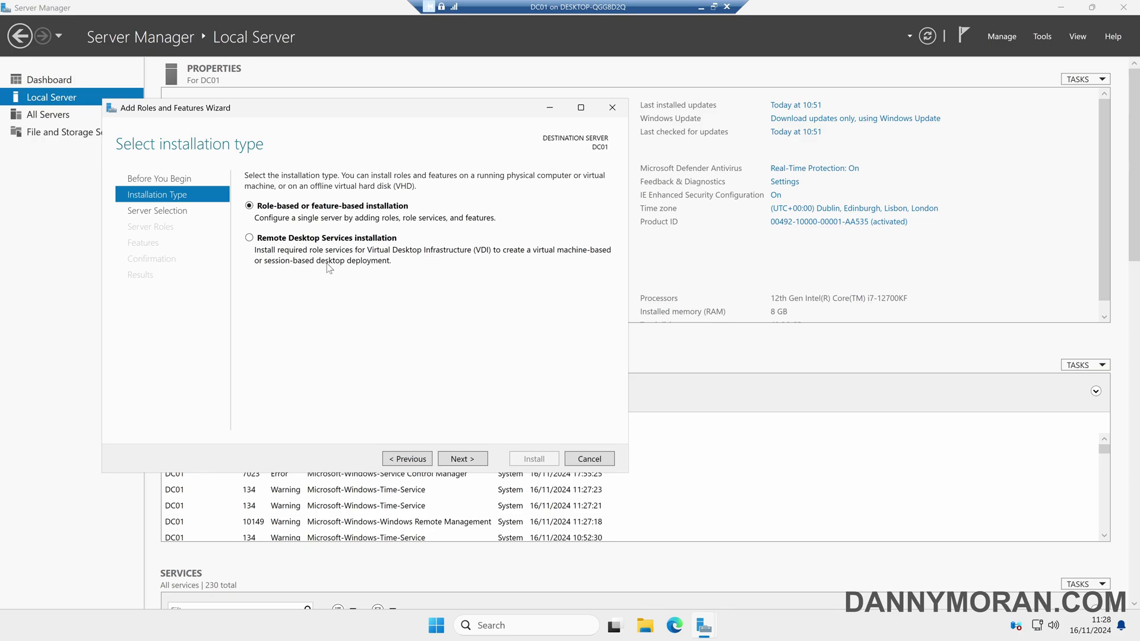
click(463, 459)
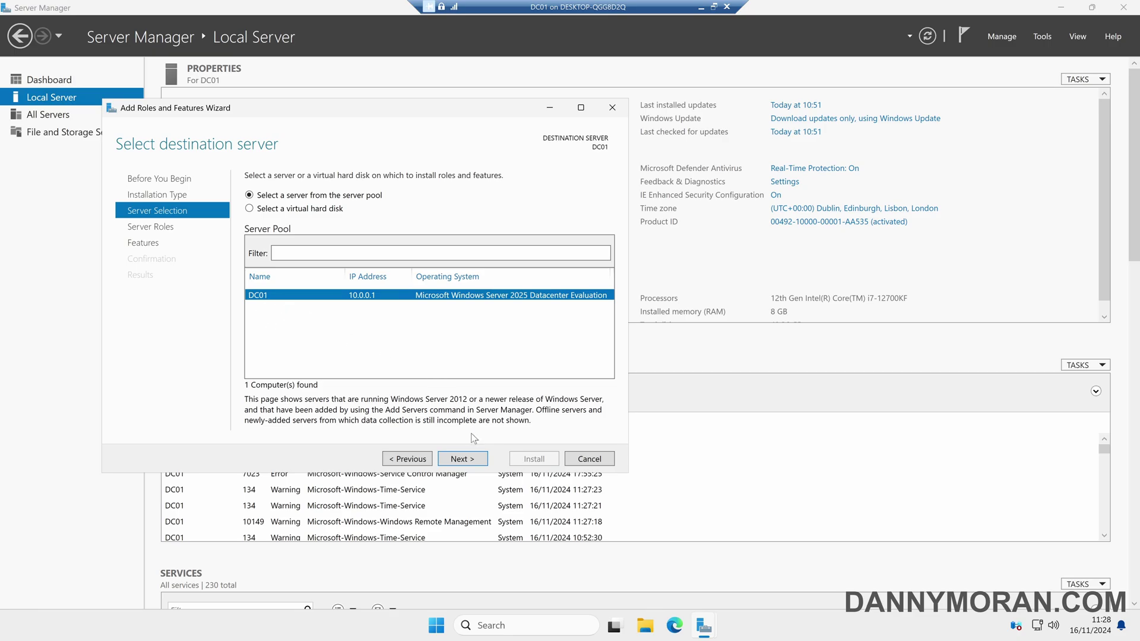
click(473, 459)
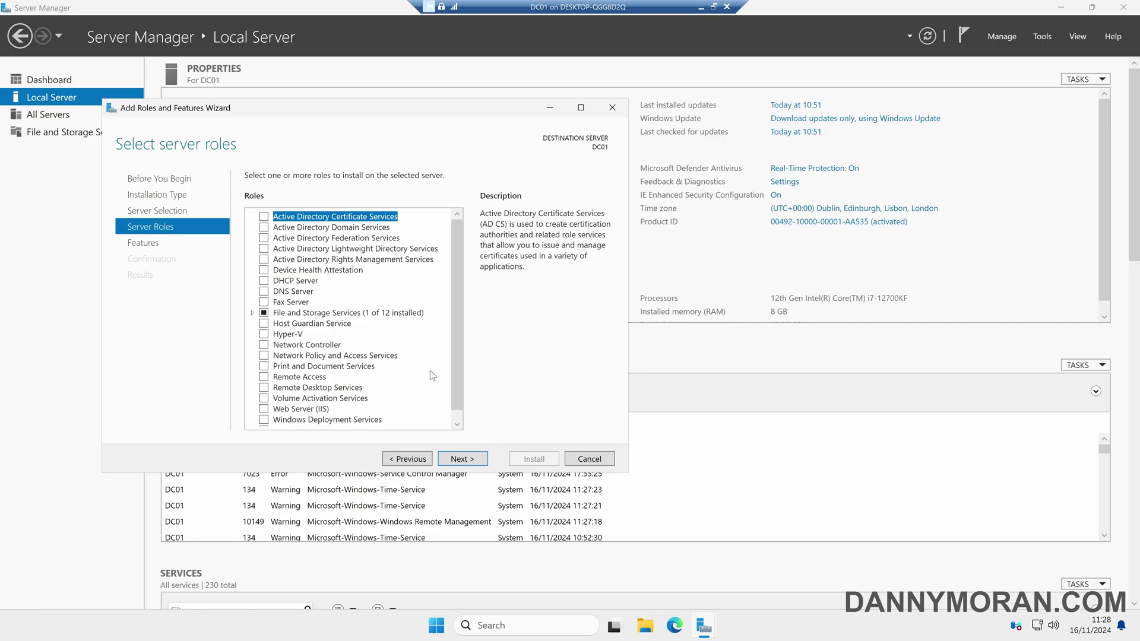
Select the Active Directory Domain Services and DNS Server roles with their required tools
click(263, 227)
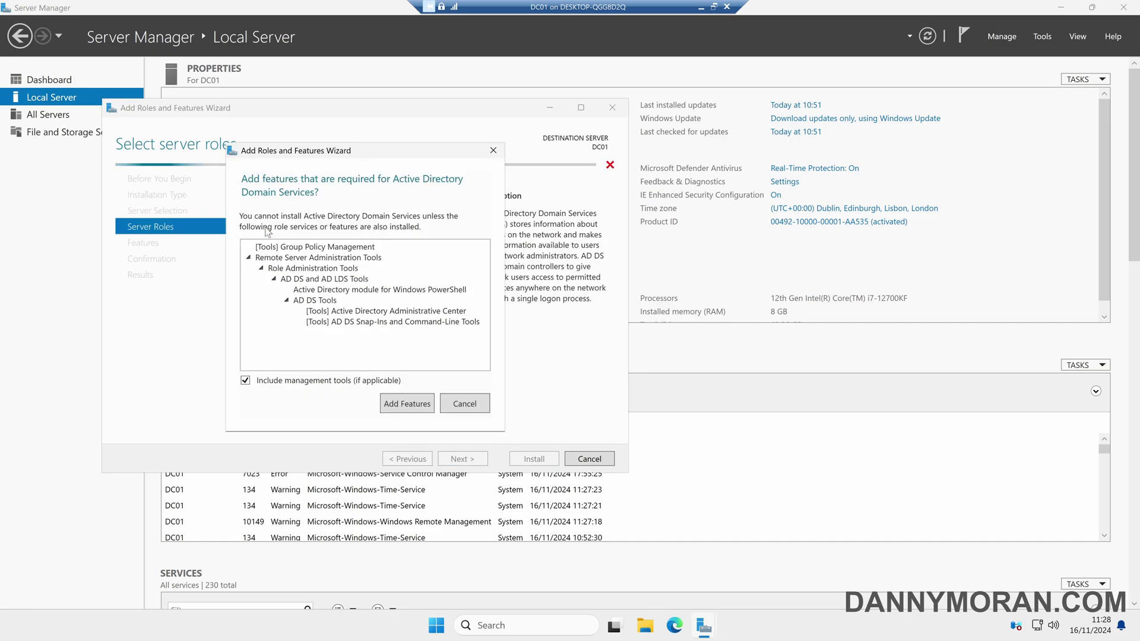
click(415, 406)
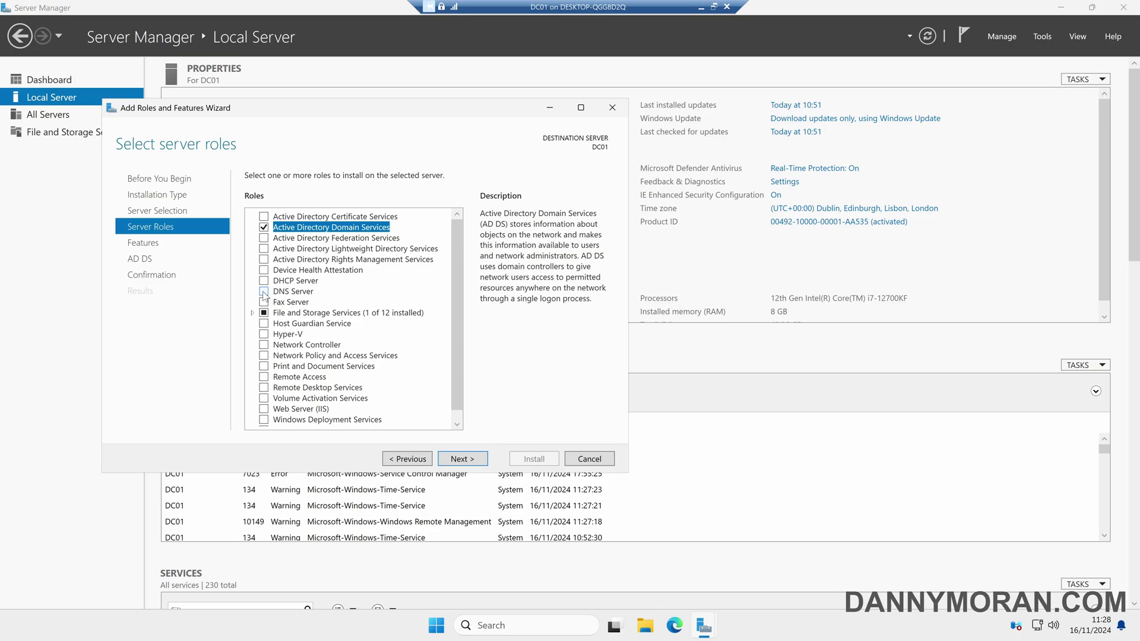
click(263, 293)
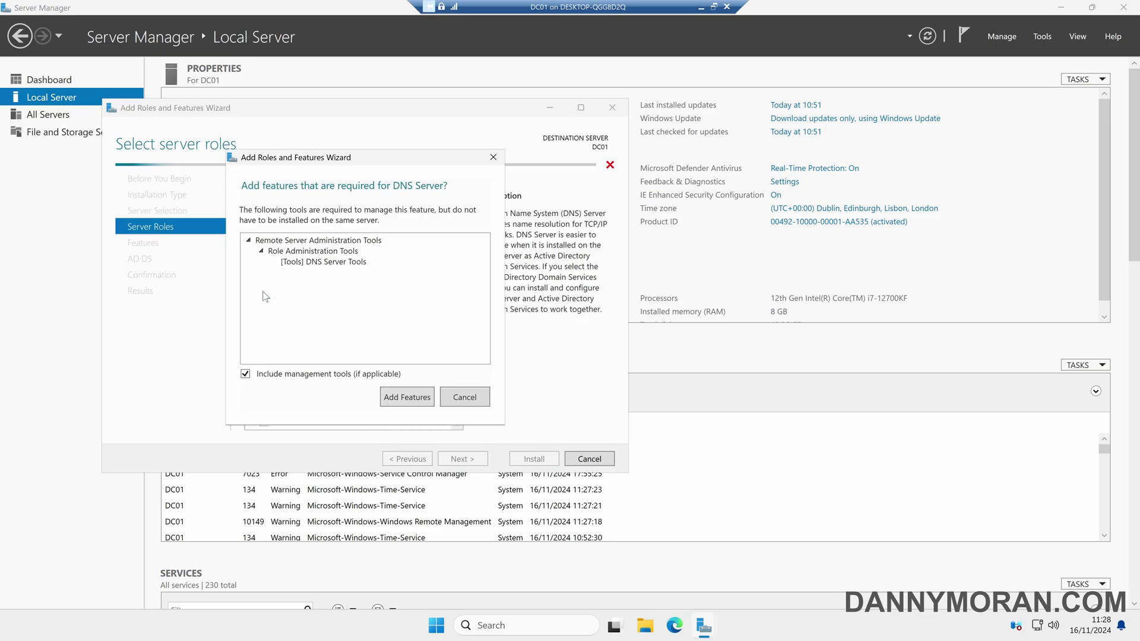
click(418, 401)
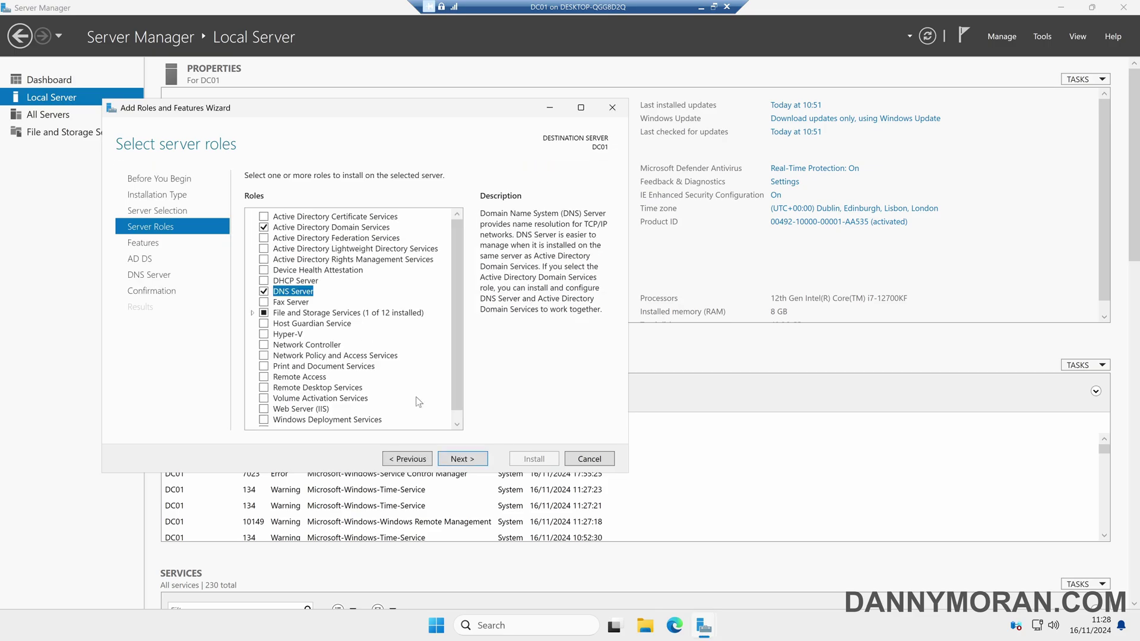
click(453, 460)
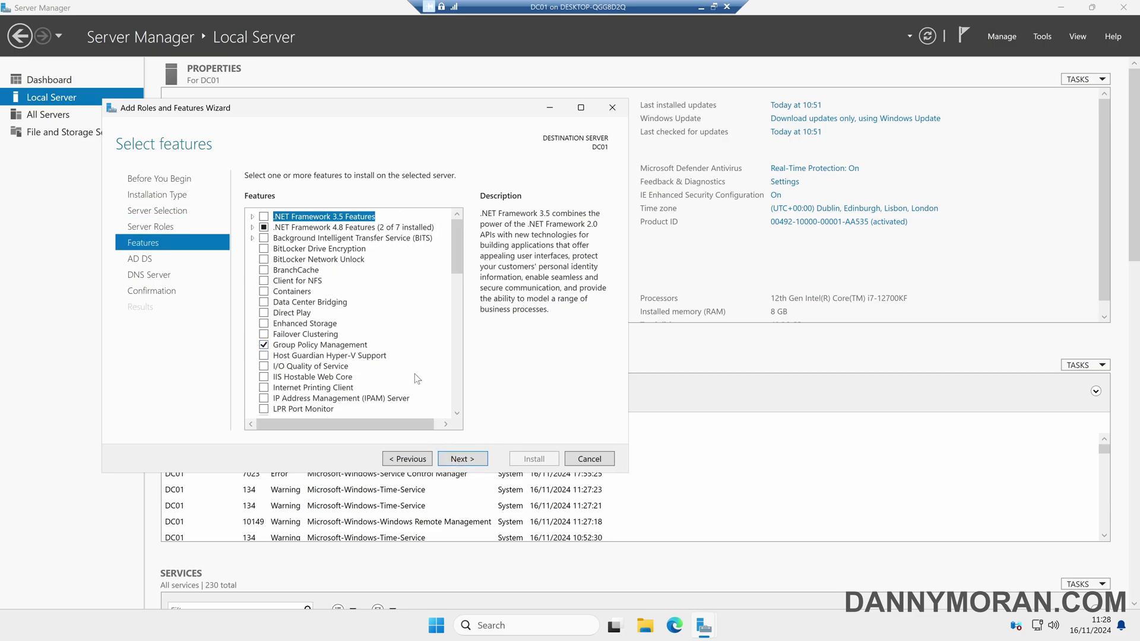
Install the selected roles, close the wizard, and show the pending post-deployment notification
scroll(414, 373, down, 9)
scroll(415, 373, up, 4)
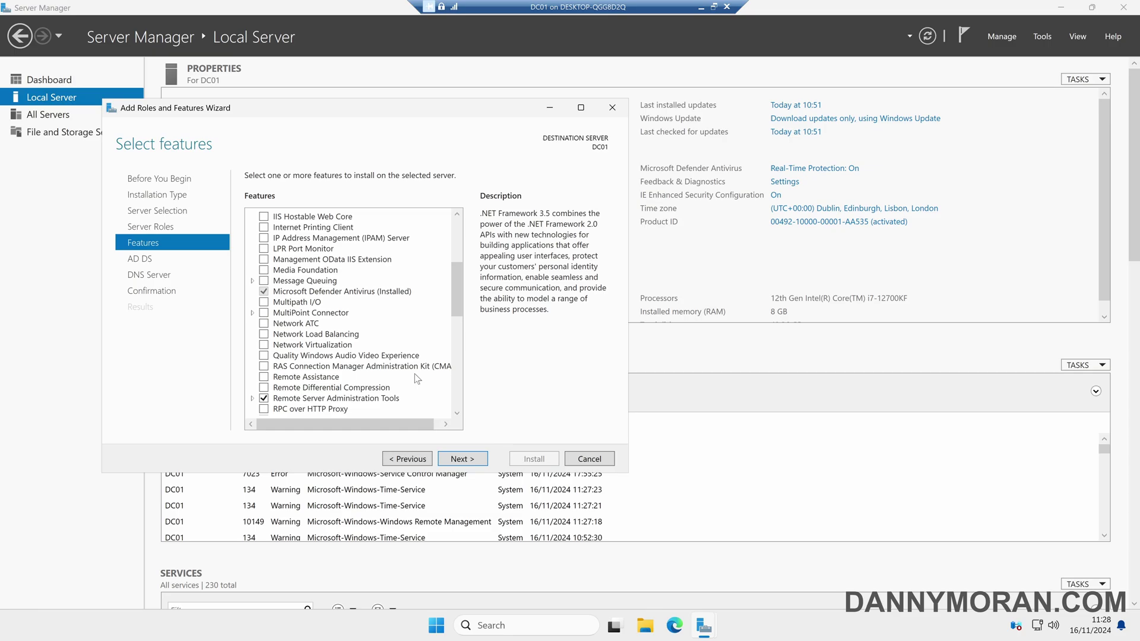
scroll(415, 373, up, 5)
click(479, 462)
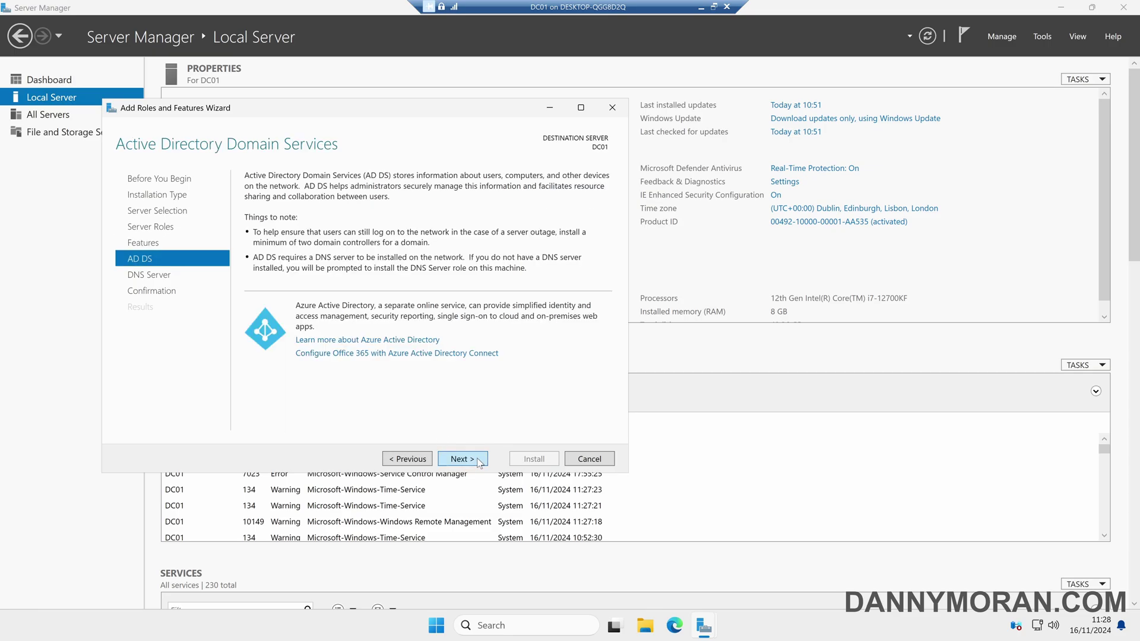
click(478, 462)
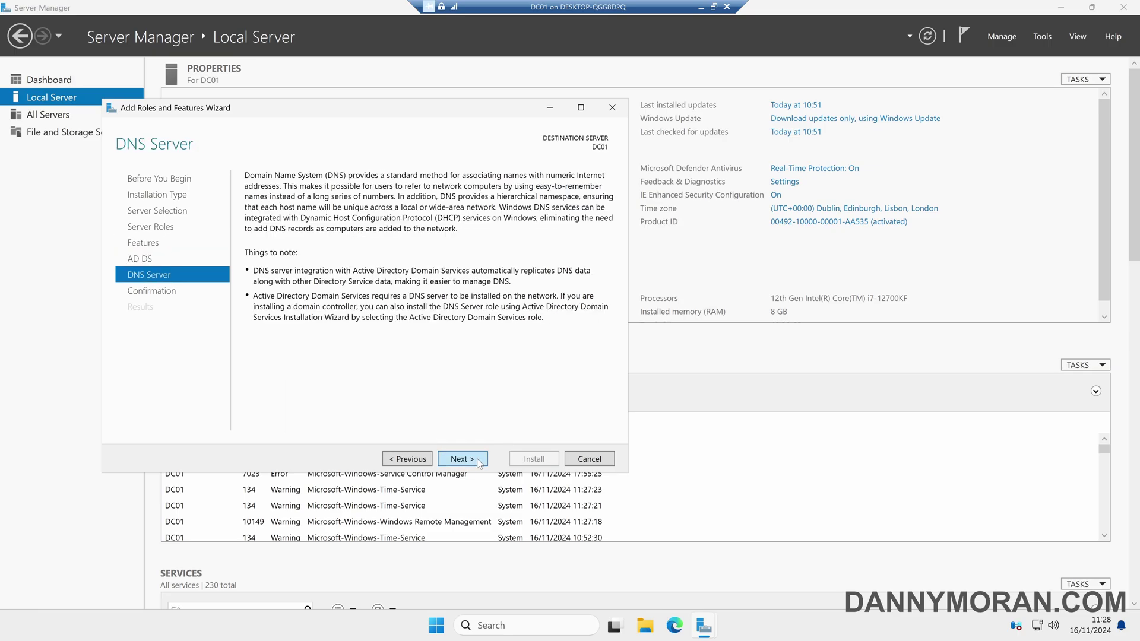
click(479, 462)
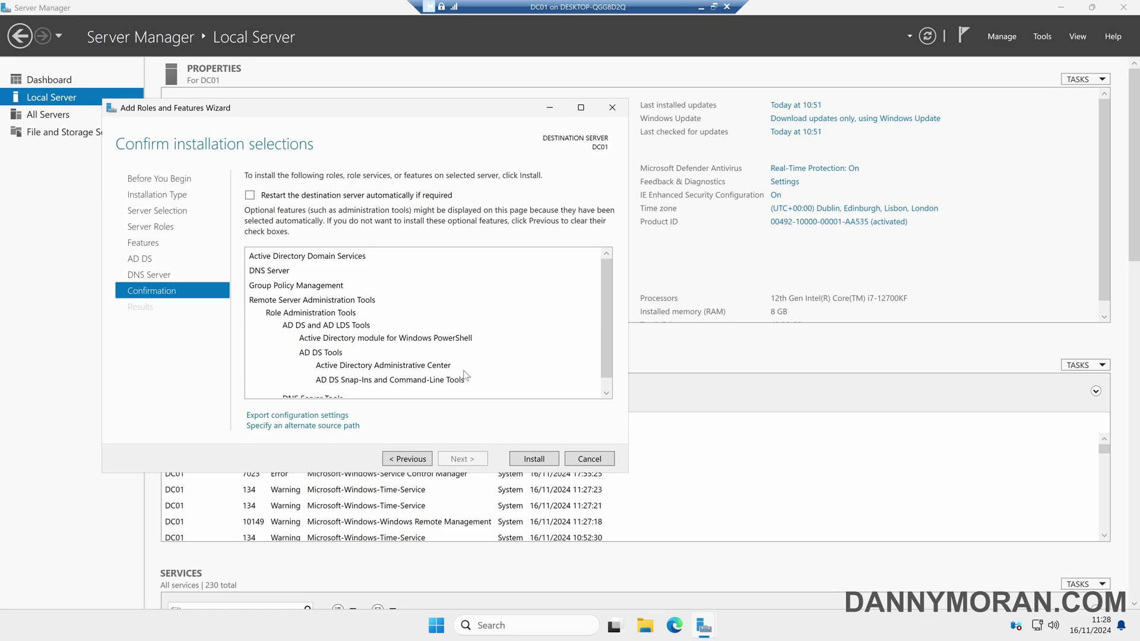
scroll(464, 373, down, 1)
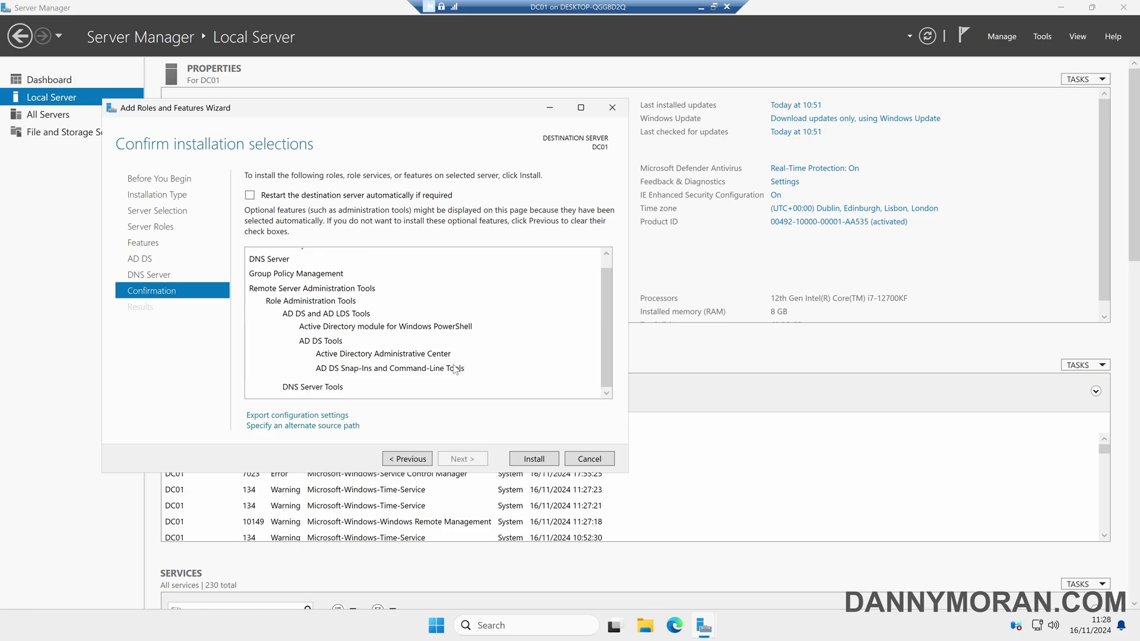
click(540, 459)
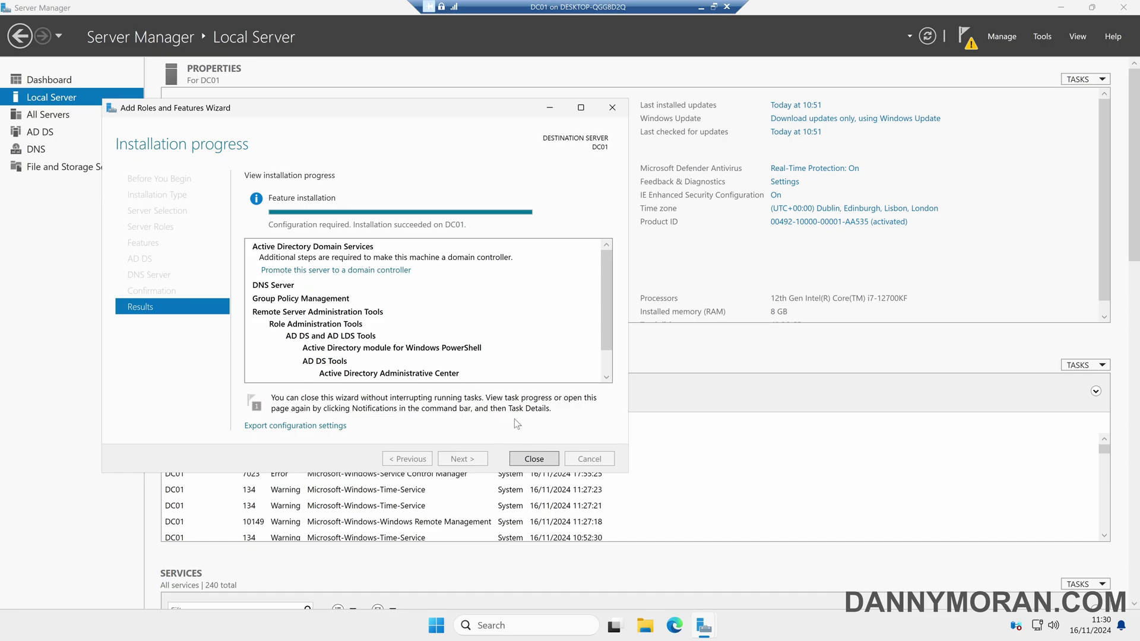
click(553, 459)
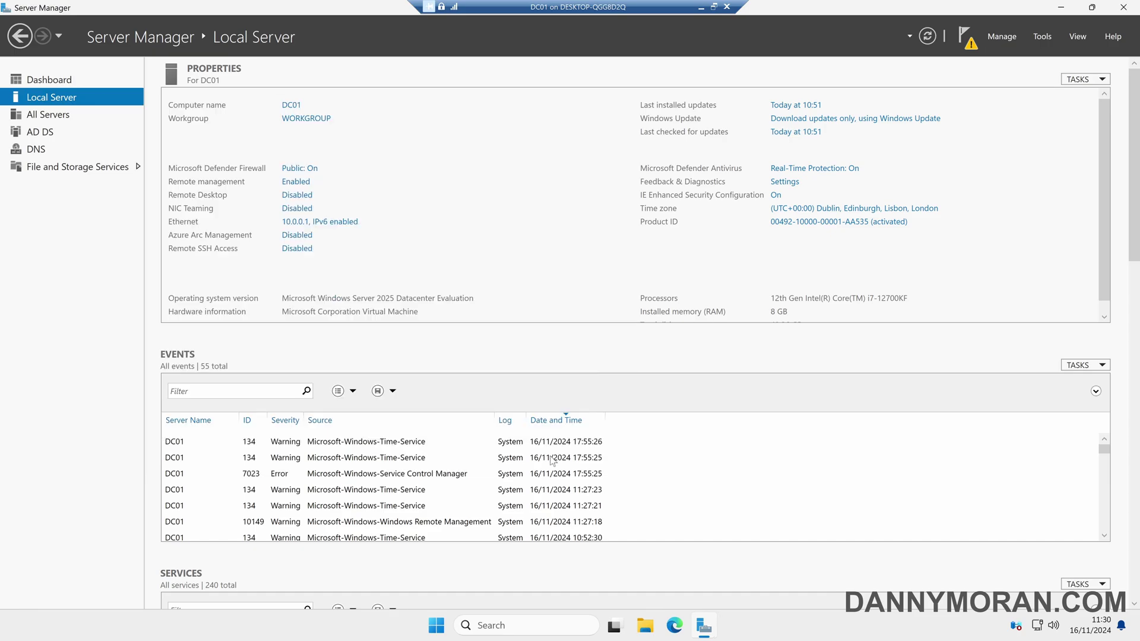
click(968, 46)
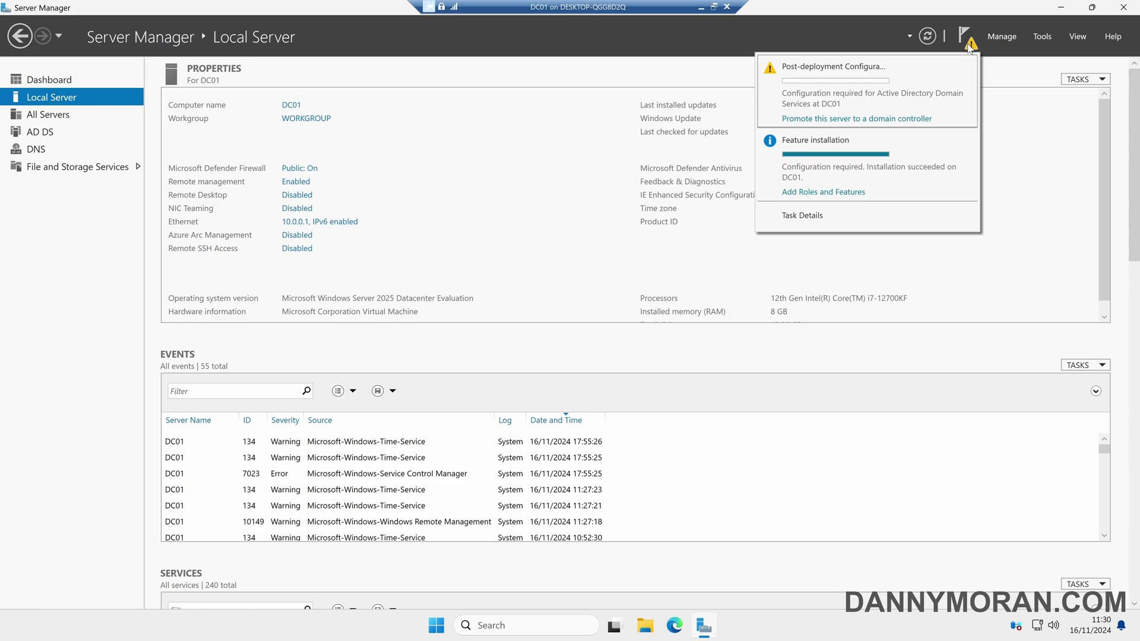
Launch promotion and add a new forest with root domain ad.dannymoran.com
click(837, 120)
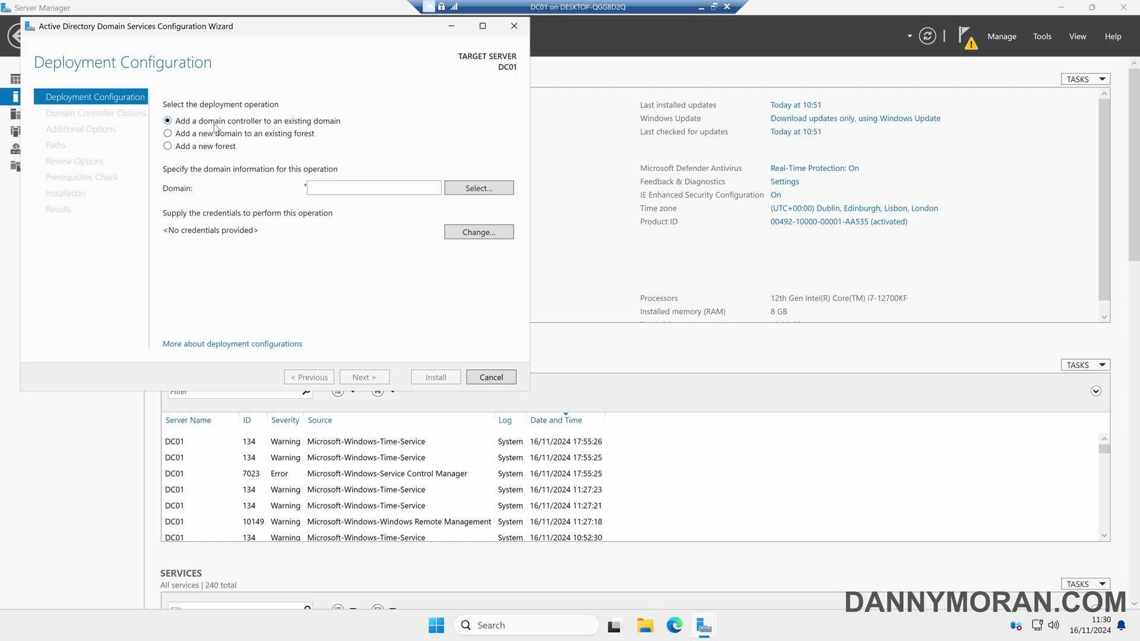
click(219, 151)
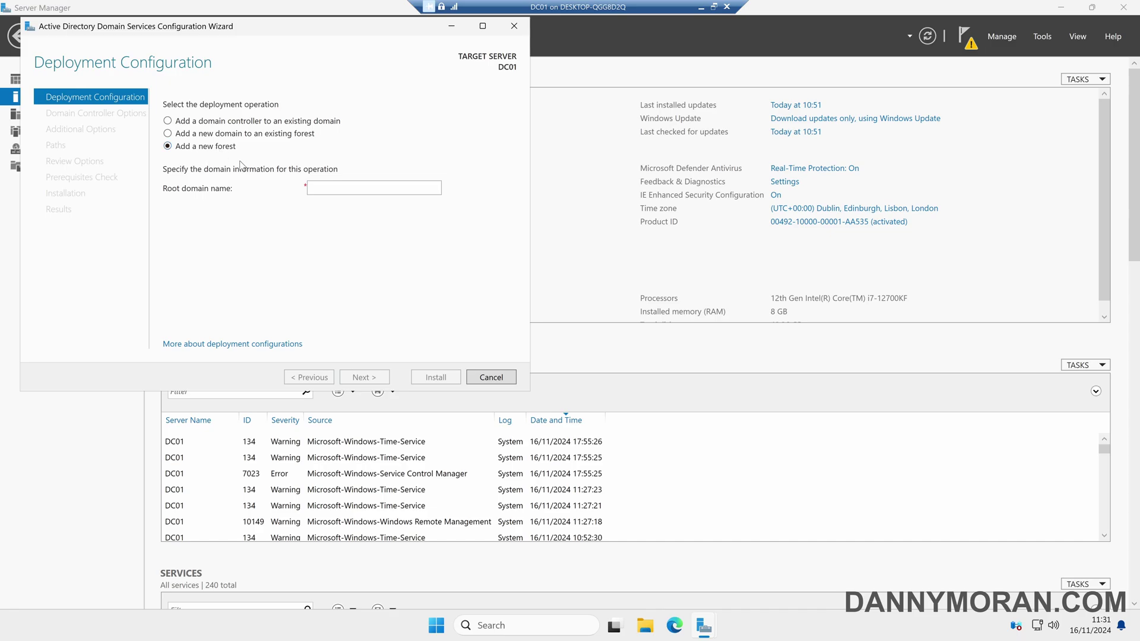
key(Tab)
text(ad.dannym)
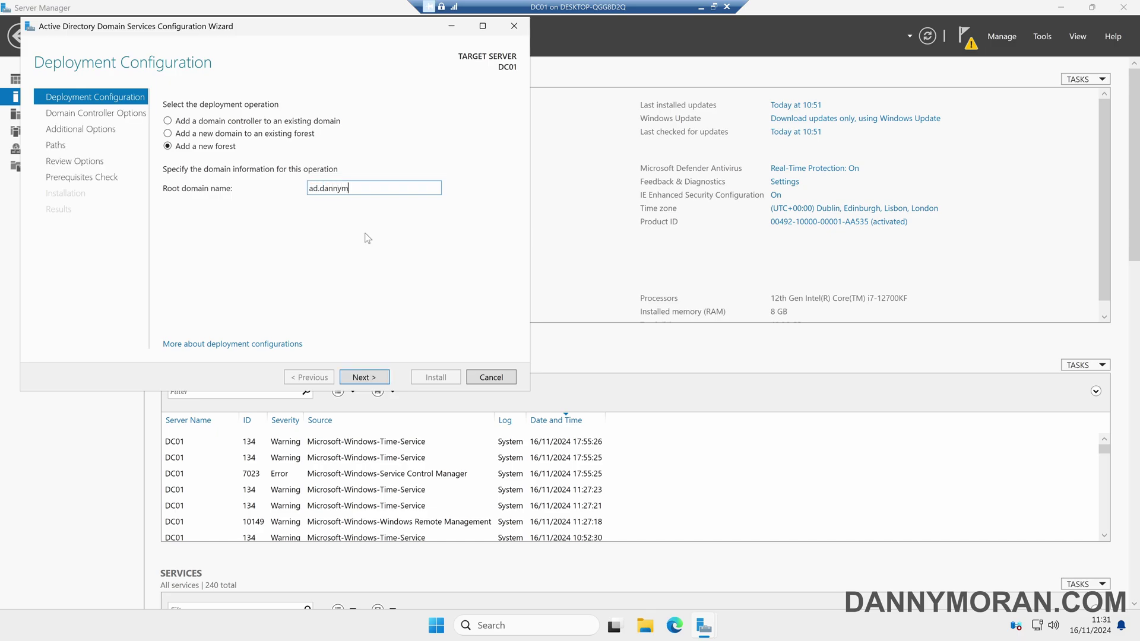
text(oran.com)
key(shift+Left)
key(shift+Left)
key(shift+Left)
key(shift+Left)
key(shift+Left)
key(shift+Left)
key(shift+Left)
key(shift+Left)
key(shift+Left)
click(358, 218)
click(366, 376)
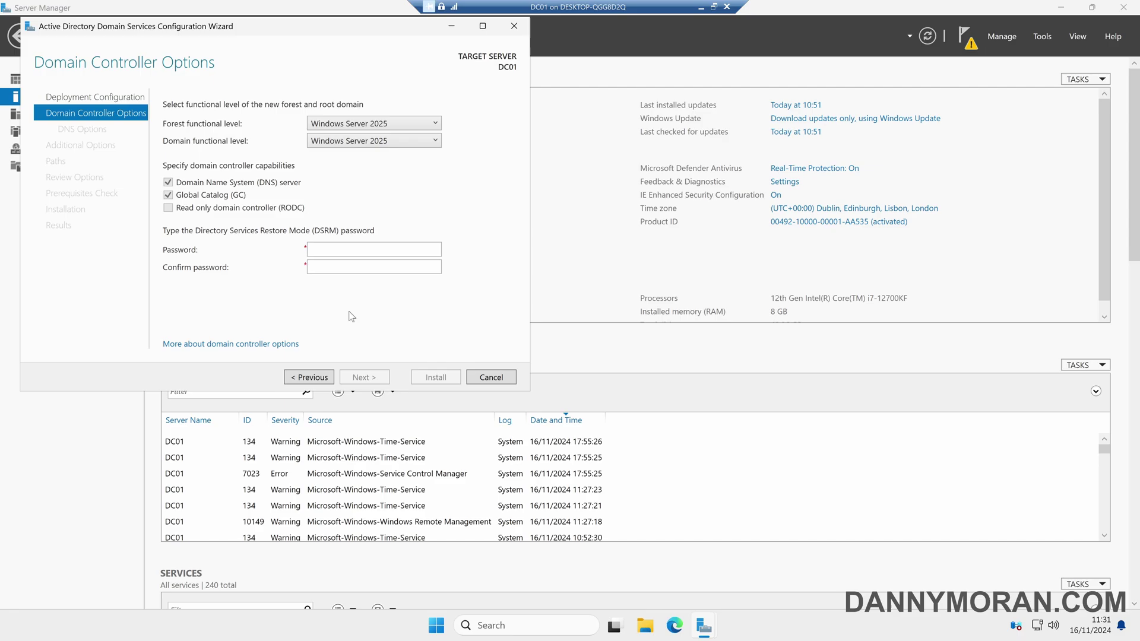
click(359, 124)
Leave forest and domain levels at Windows Server 2025 and enter and confirm the DSRM password
click(359, 126)
click(396, 142)
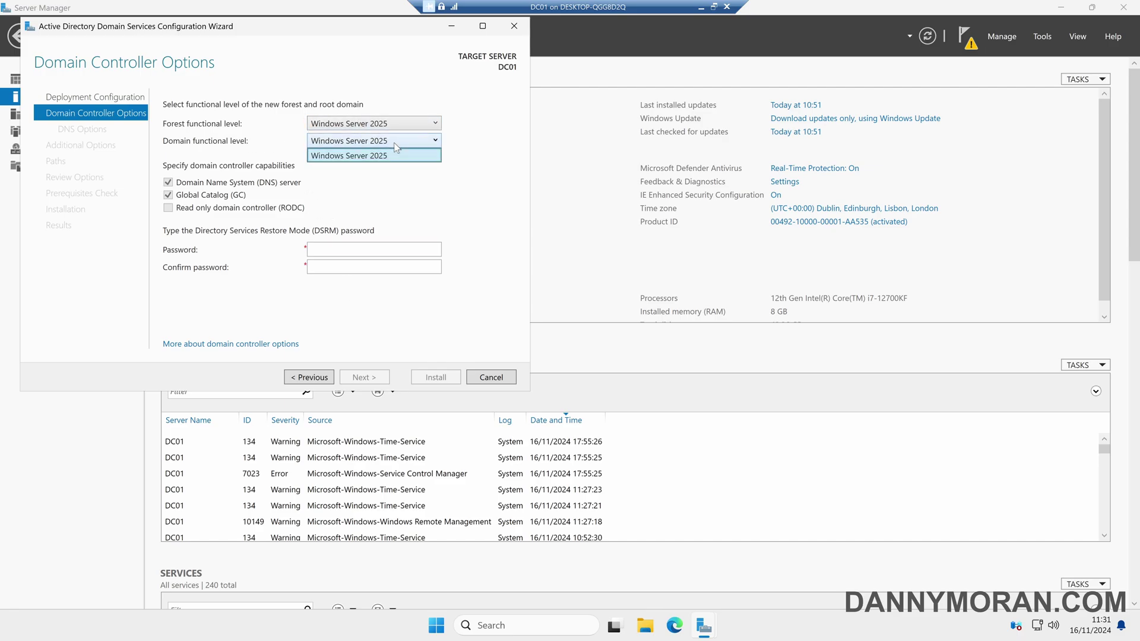
click(395, 144)
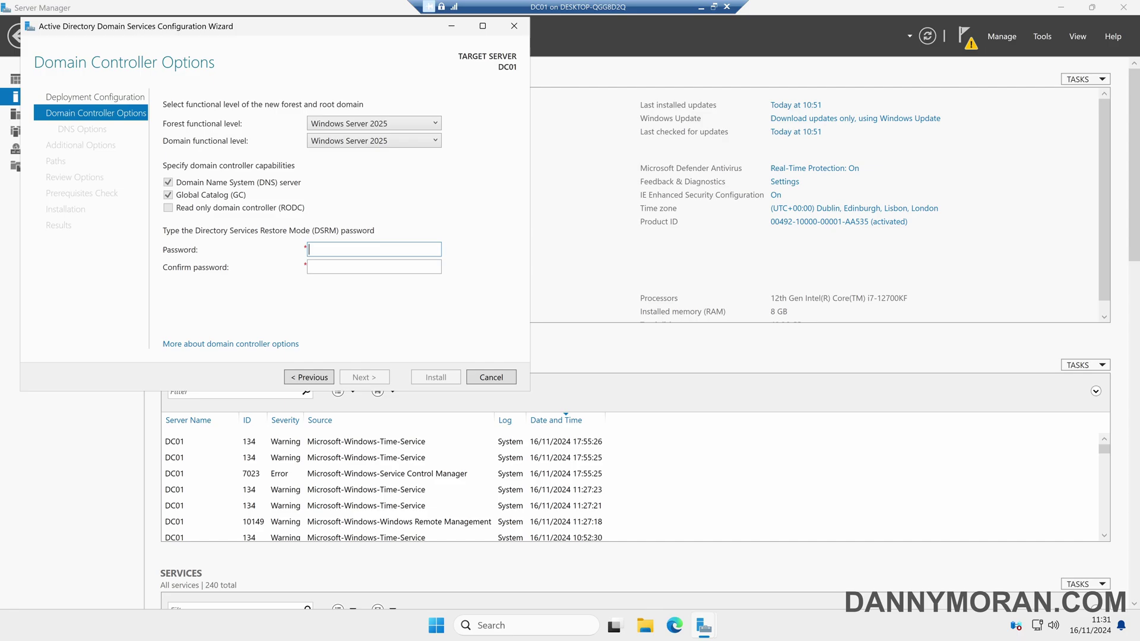
text(**********)
key(Tab)
text(**********)
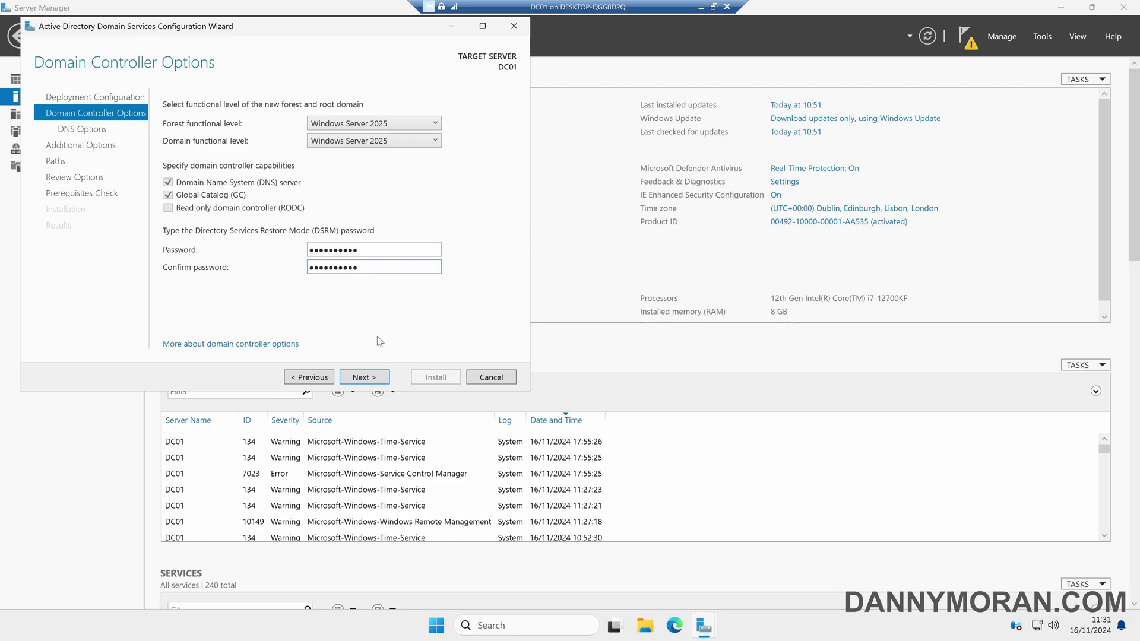
Accept no DNS delegation, NetBIOS name AD and default folder paths, then run prerequisite checks
click(373, 379)
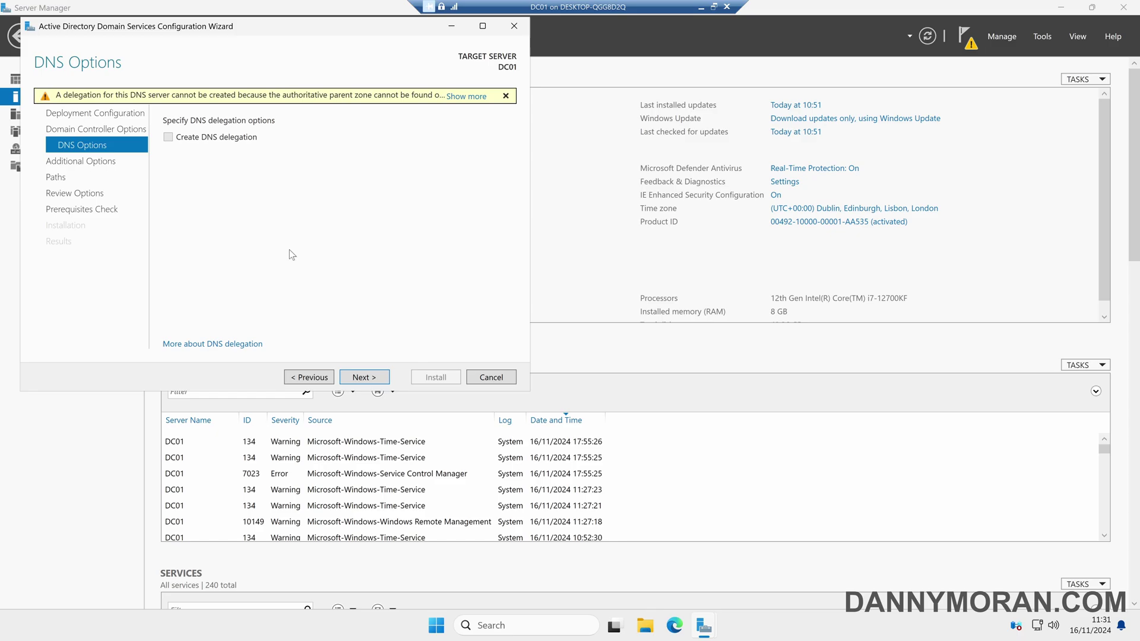
click(371, 378)
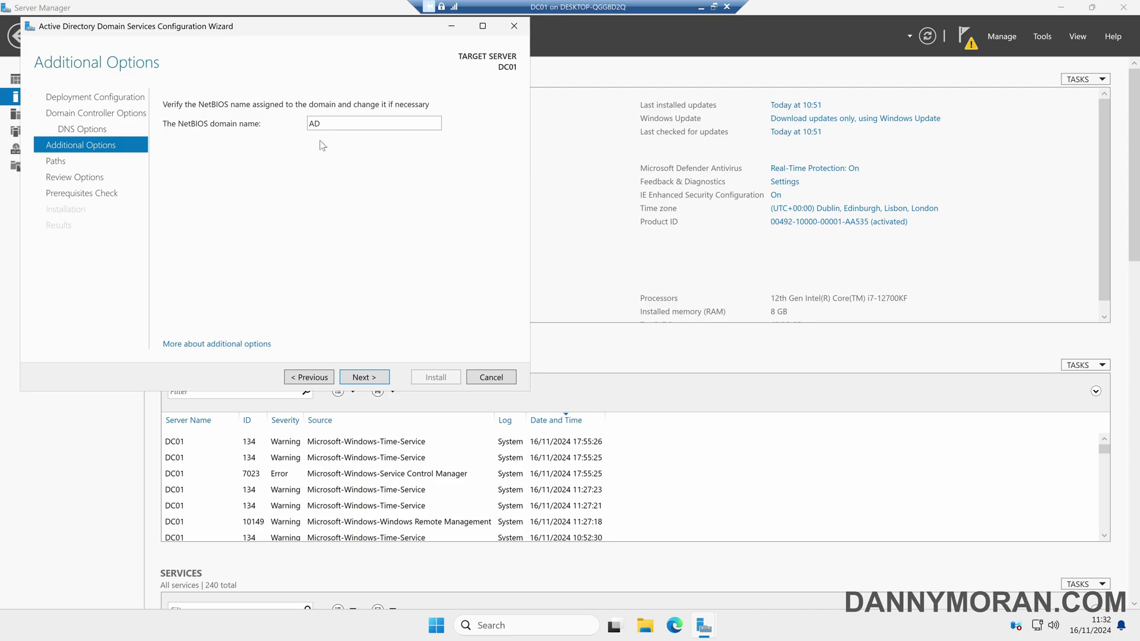
click(369, 379)
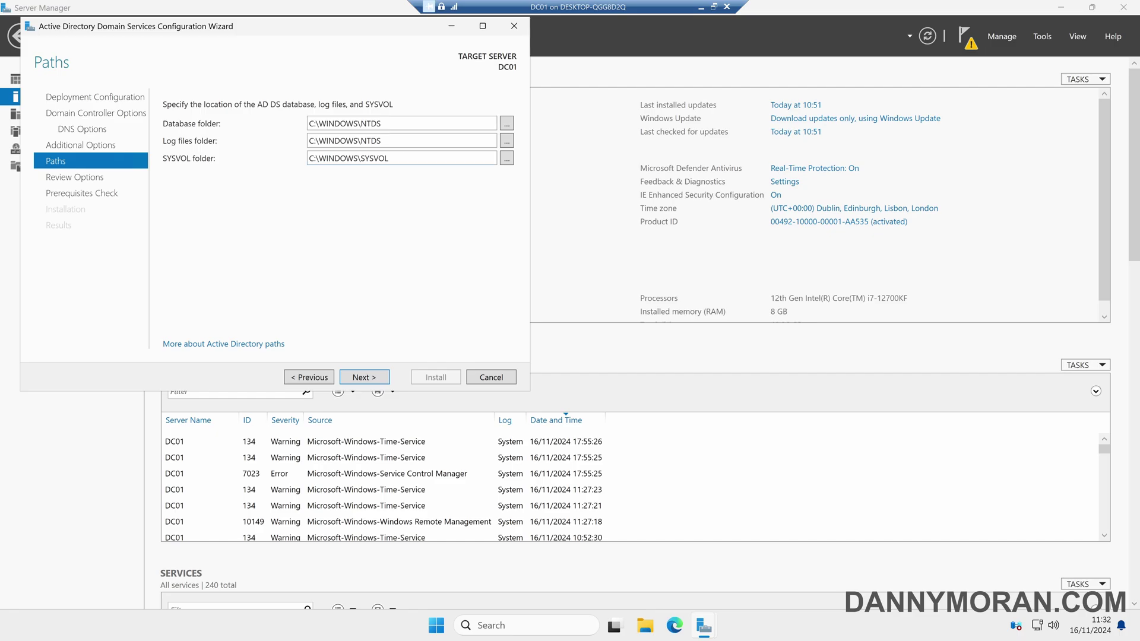
click(368, 377)
drag(507, 168, 498, 254)
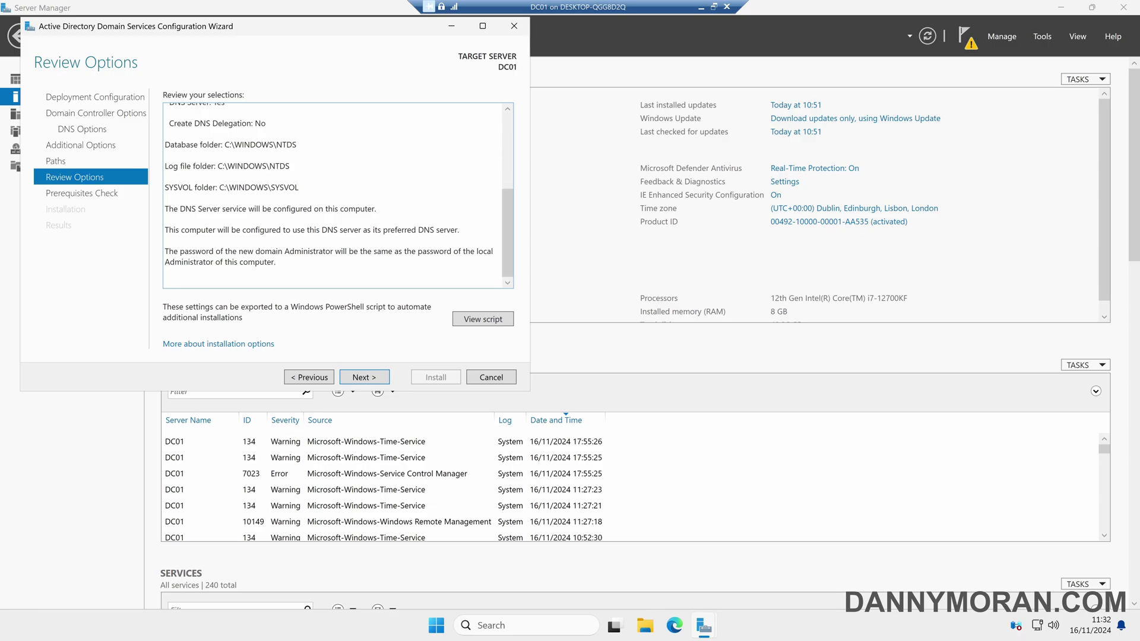
click(360, 379)
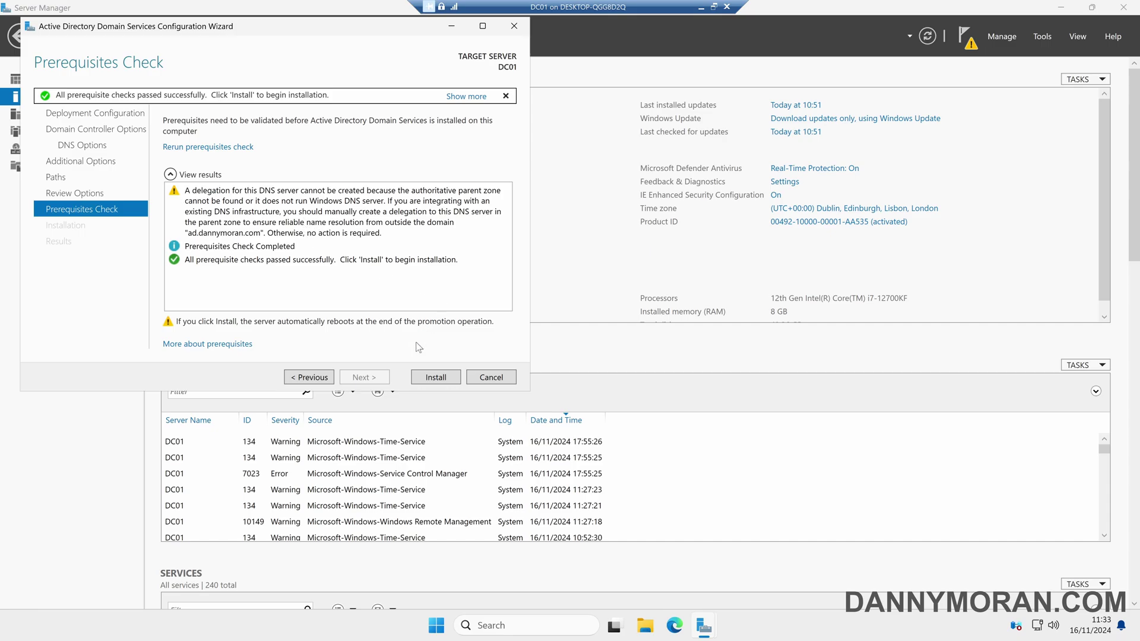
Install the domain controller and, after the reboot, sign in as Administrator with the account password
click(436, 377)
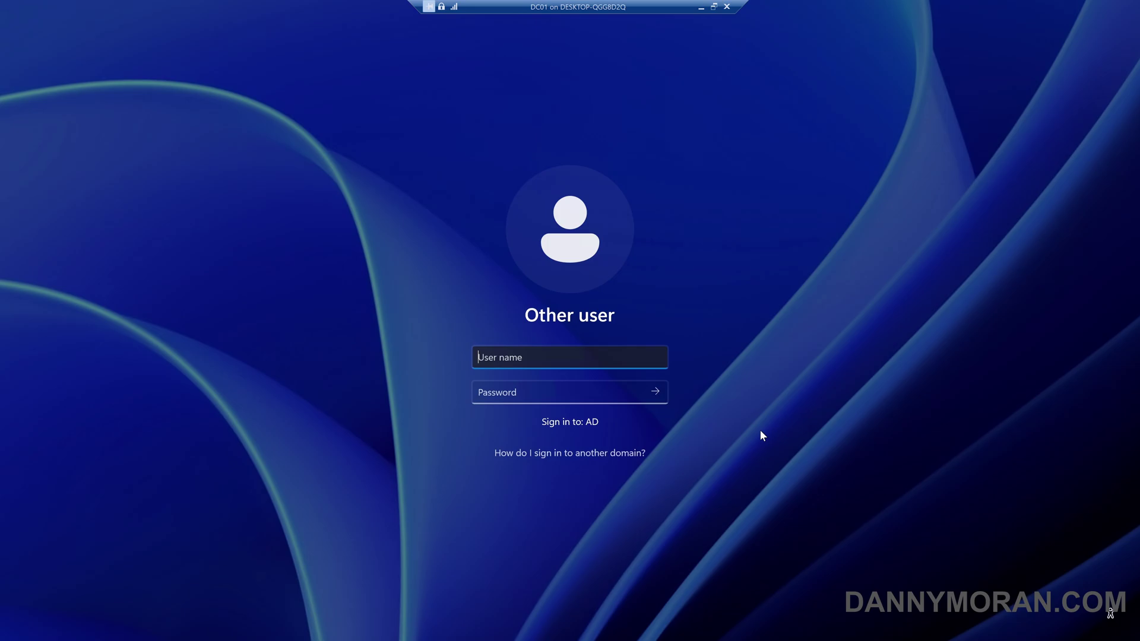
text(Administrator)
key(Tab)
text(********)
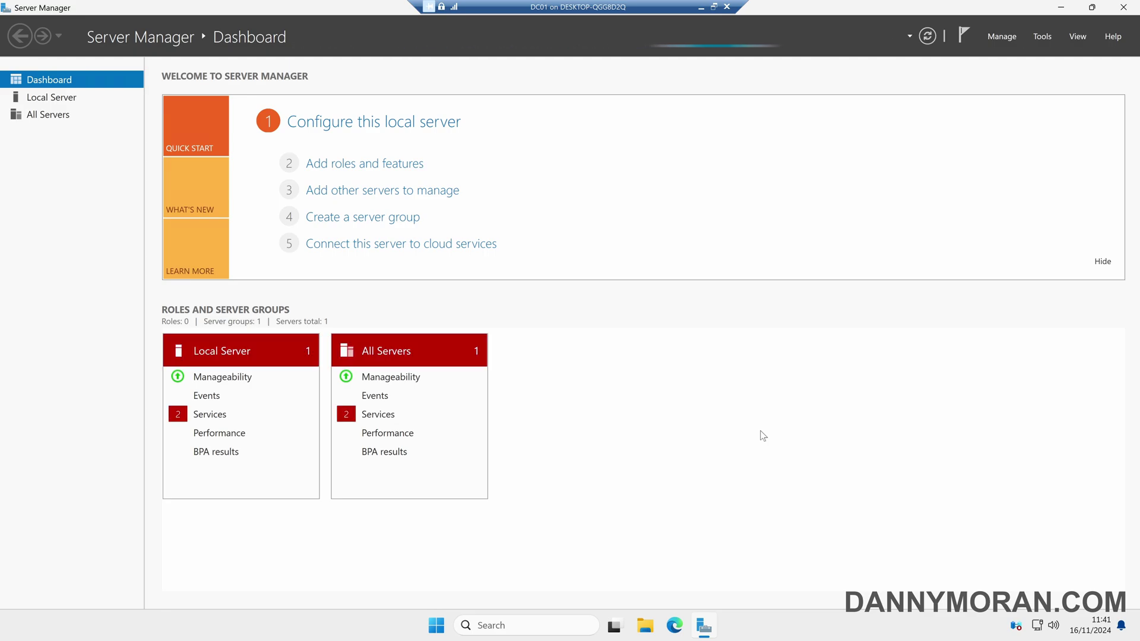
Review the Ethernet adapter's IPv4 settings, confirming 10.0.0.1 with DNS 127.0.0.1, then close them
click(70, 102)
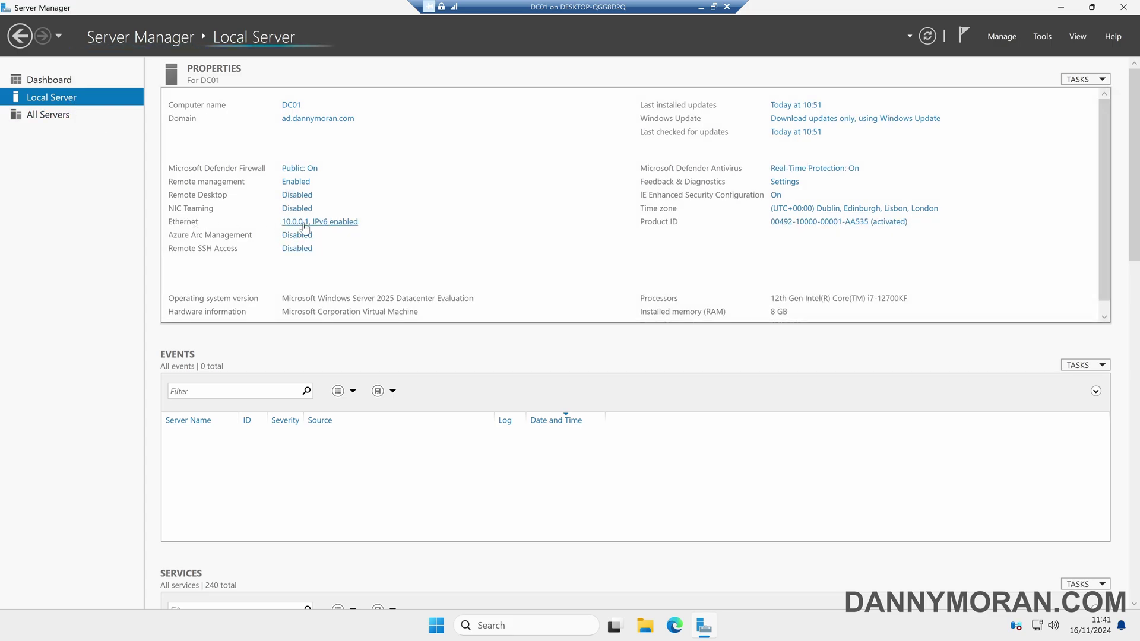
click(304, 223)
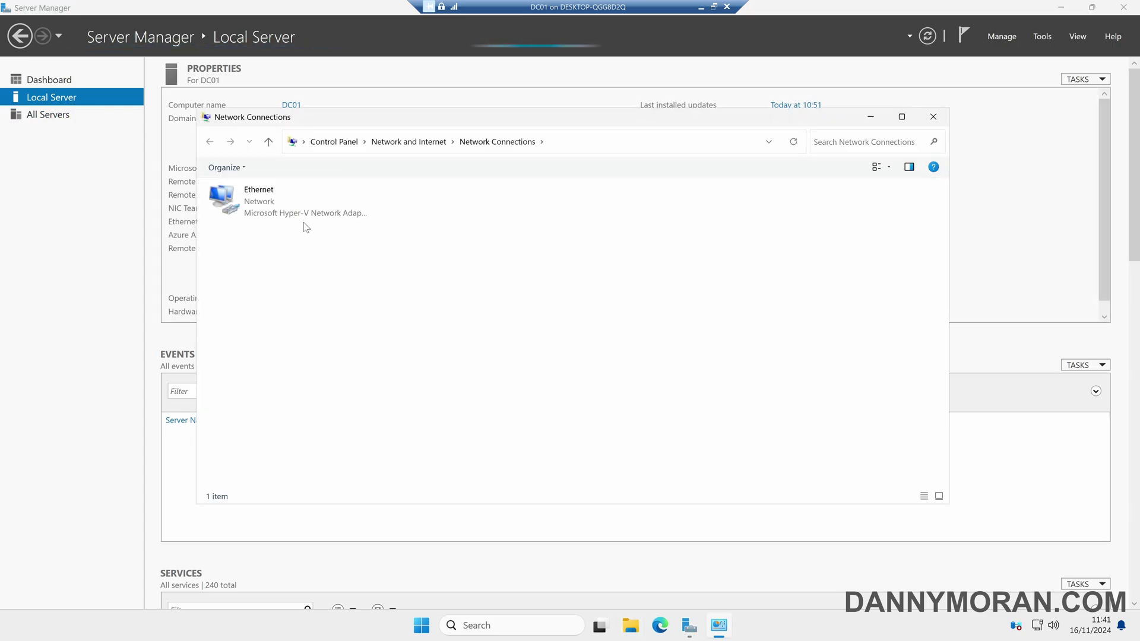
right_click(259, 201)
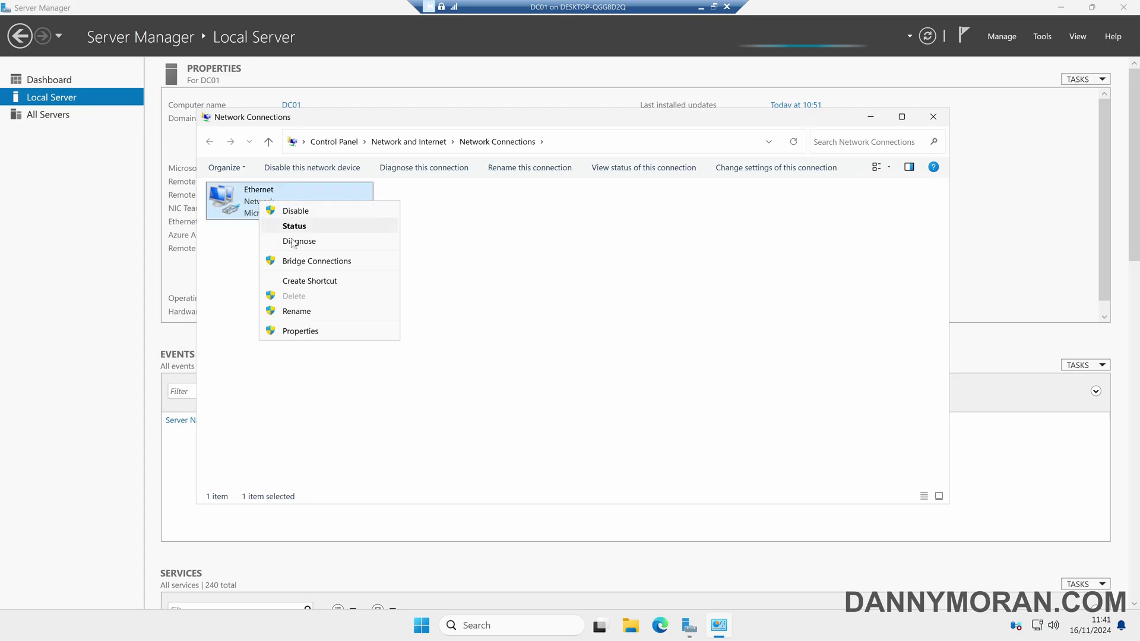
click(322, 330)
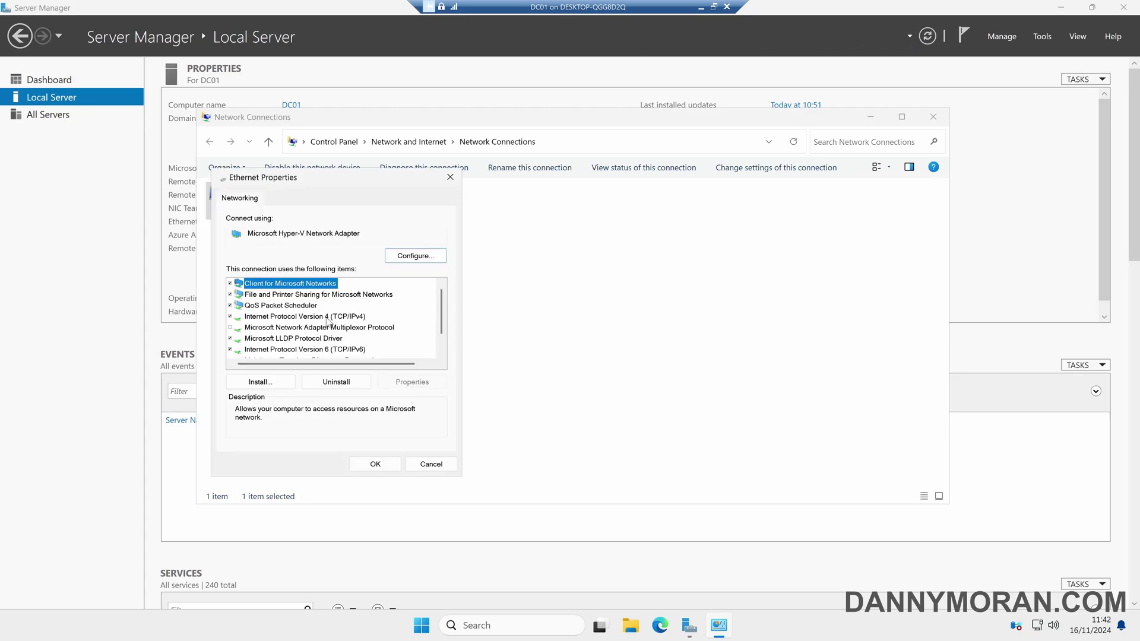
click(327, 319)
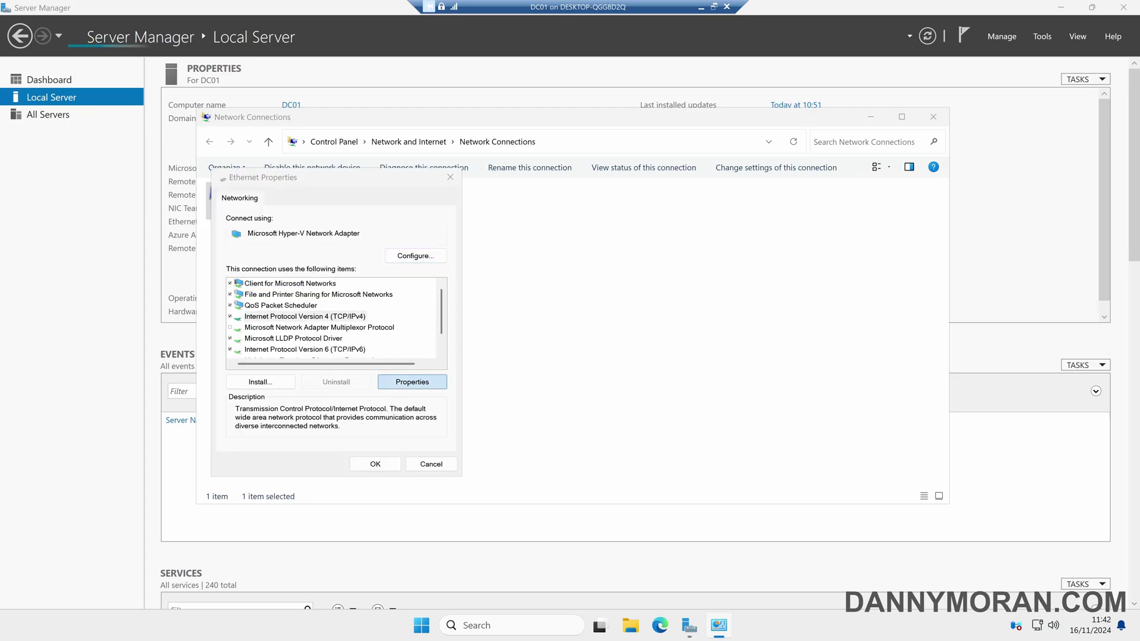
click(412, 382)
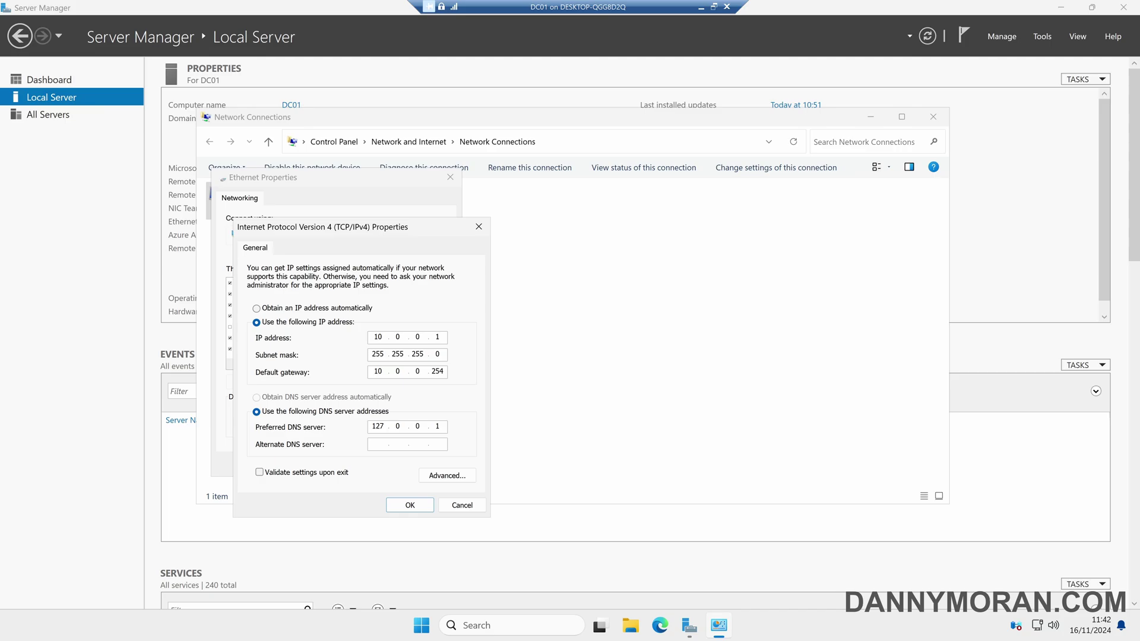
click(486, 227)
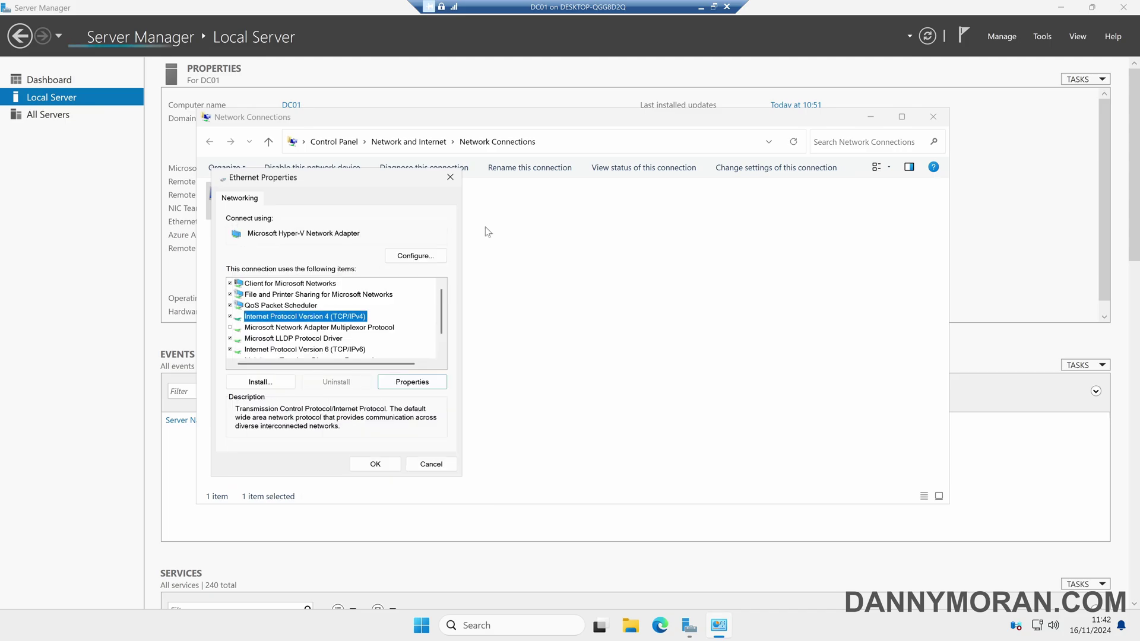
click(450, 178)
Launch DNS Manager maximized and open the DC01 server's properties
click(934, 116)
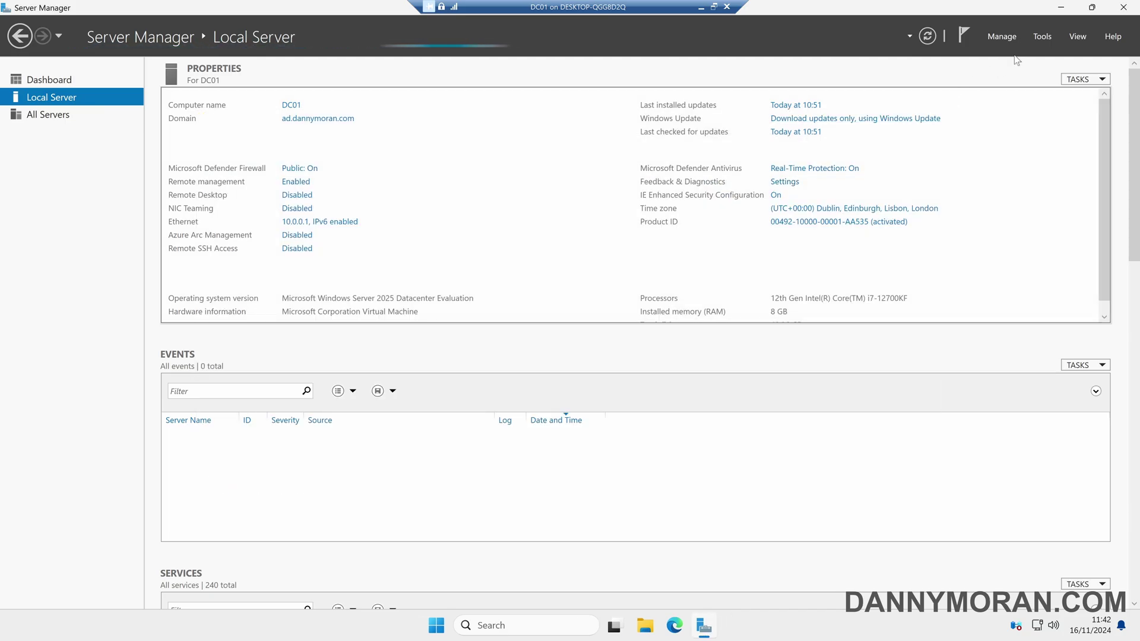
click(1043, 36)
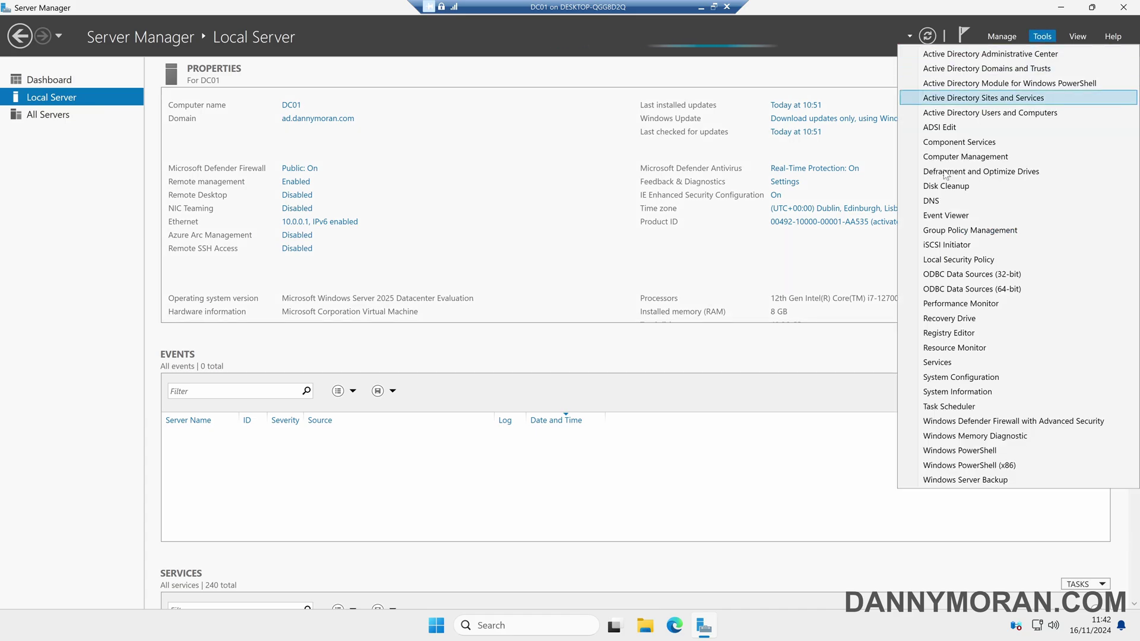
click(939, 205)
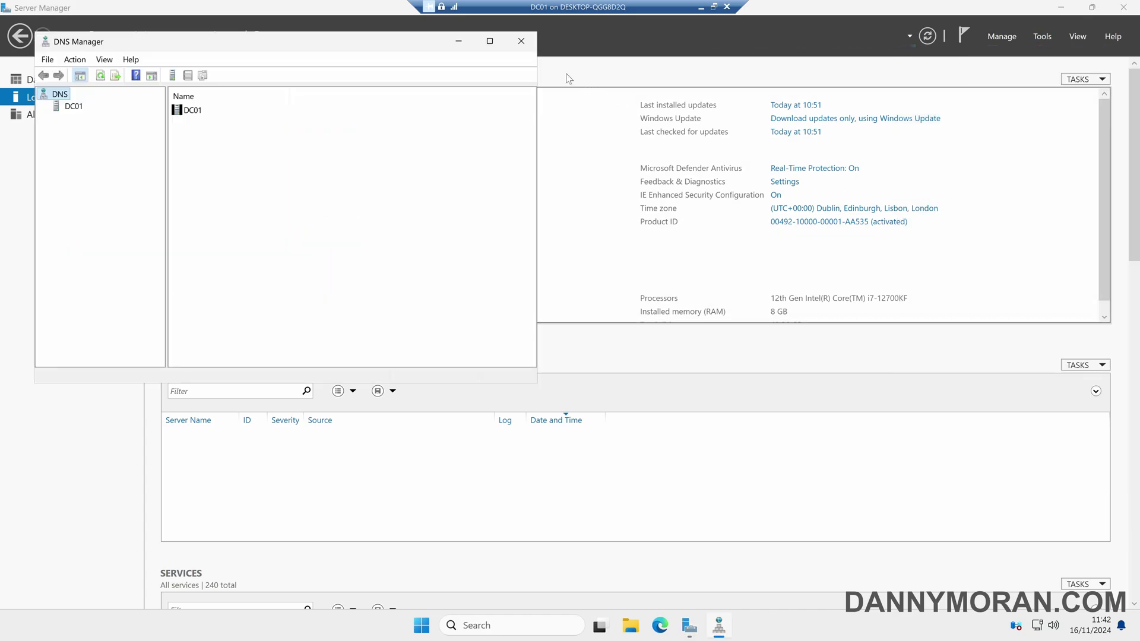
click(490, 42)
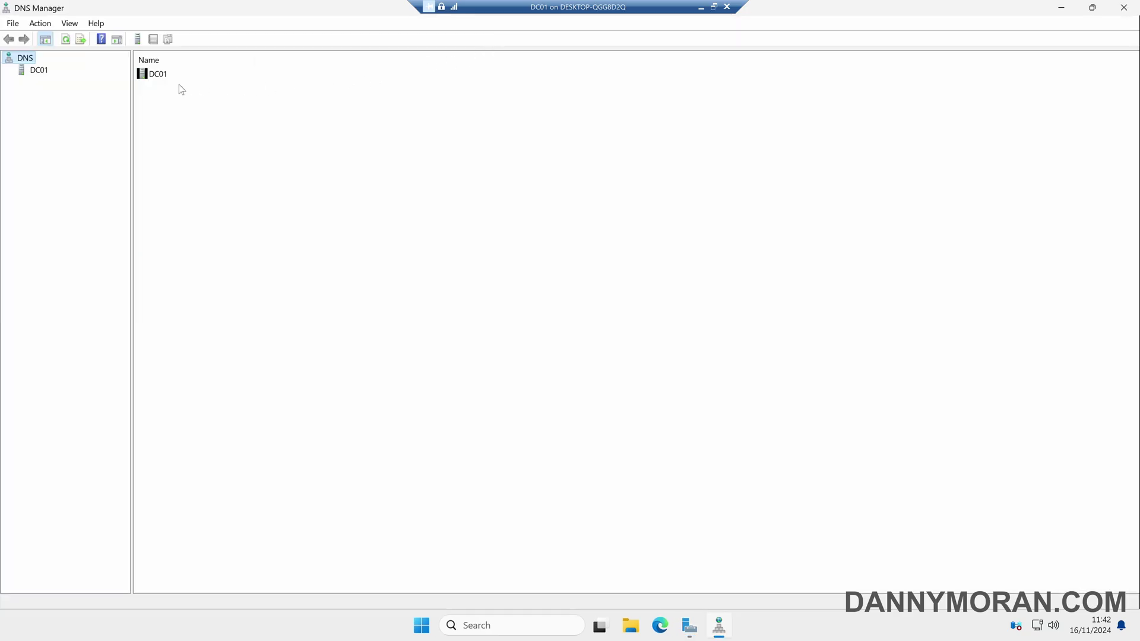
click(41, 72)
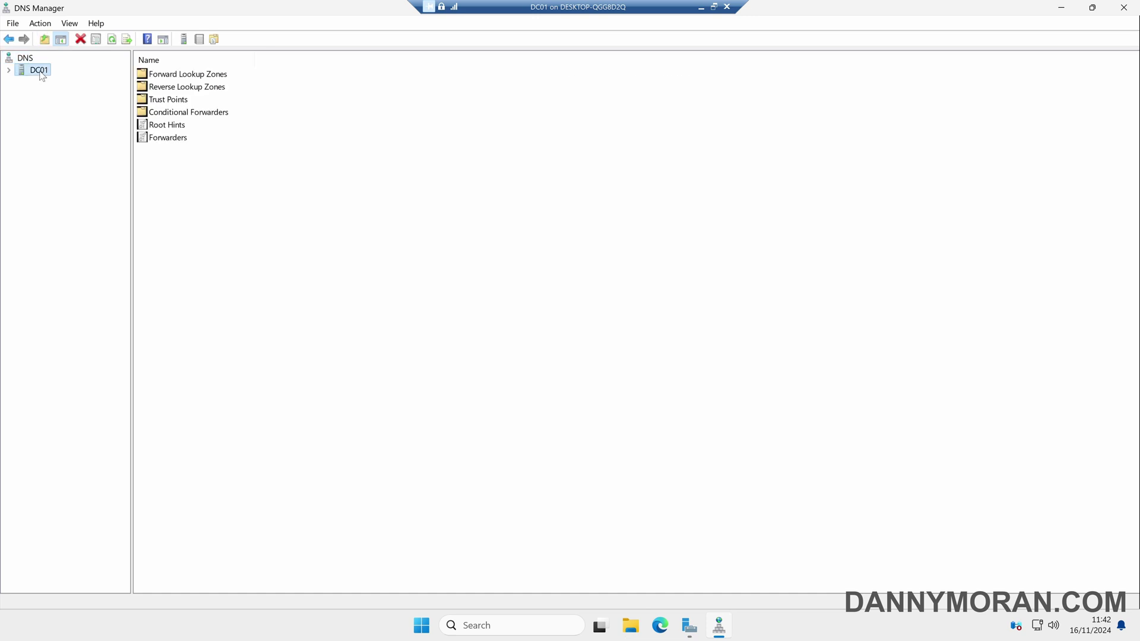
double_click(41, 72)
right_click(34, 72)
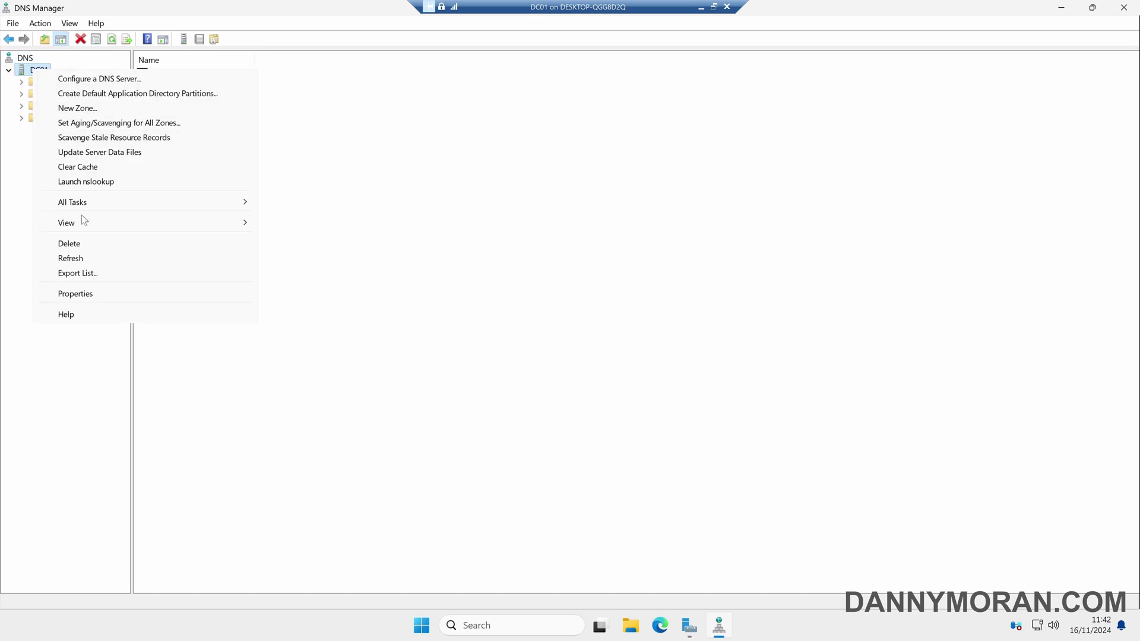
click(76, 293)
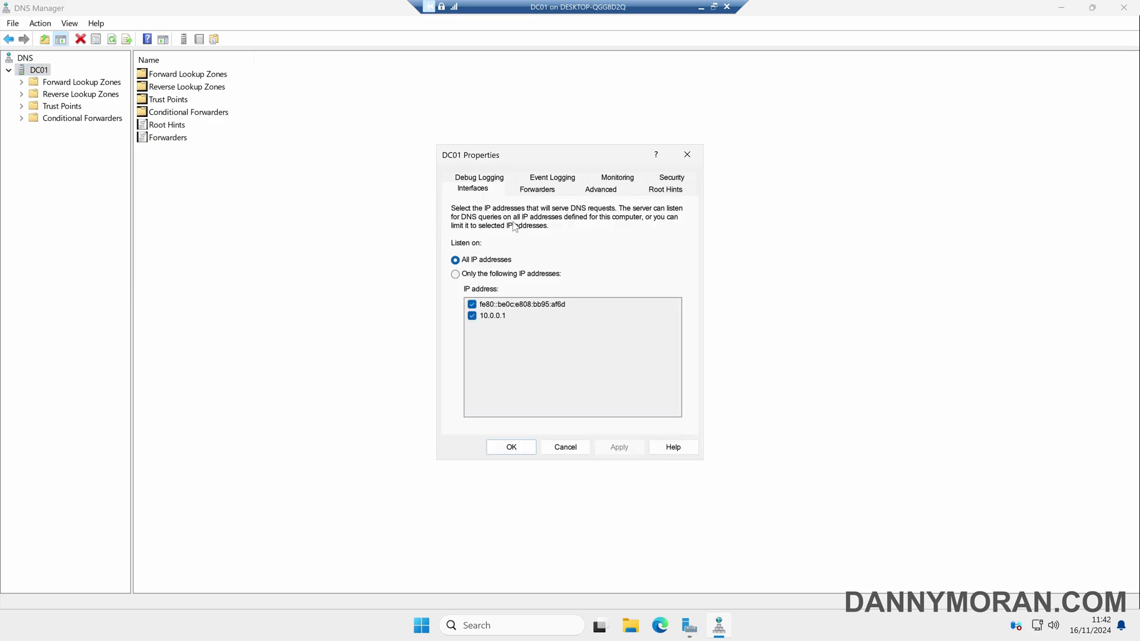
Add 1.0.0.1 to DC01's forwarders alongside 1.1.1.1 and save the properties
click(537, 190)
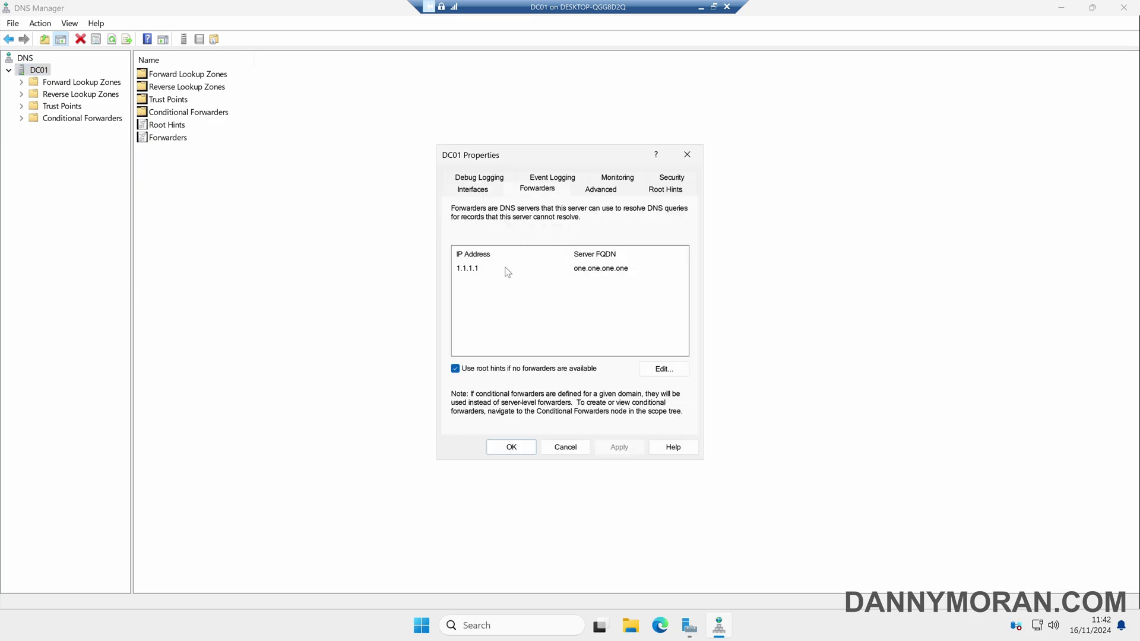
click(657, 372)
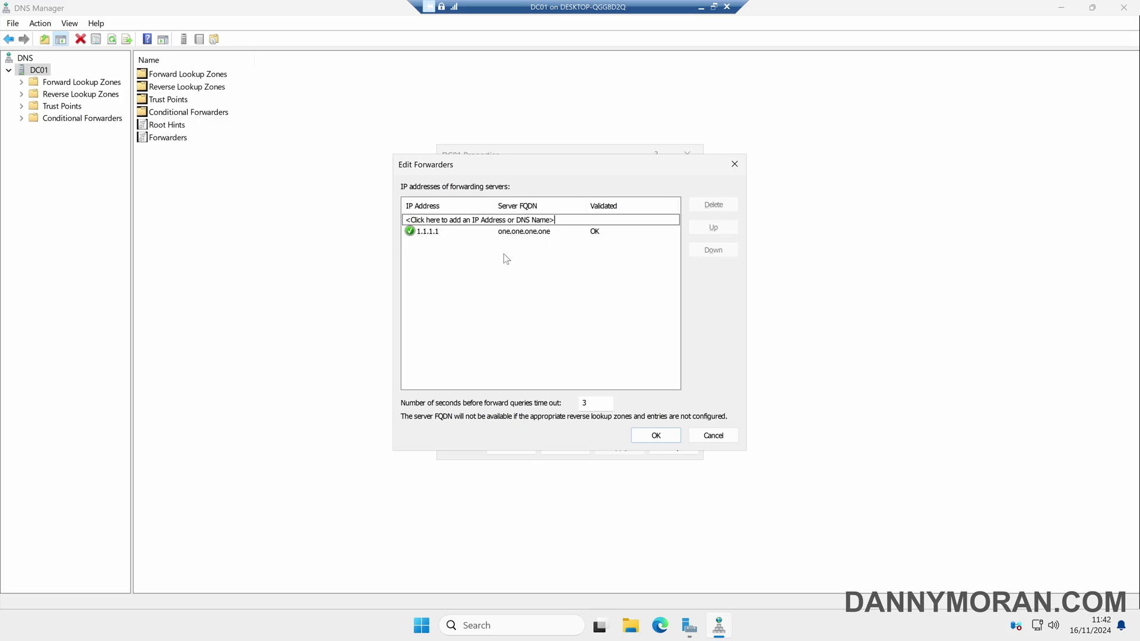
text(1.0.0.1)
key(Return)
click(656, 434)
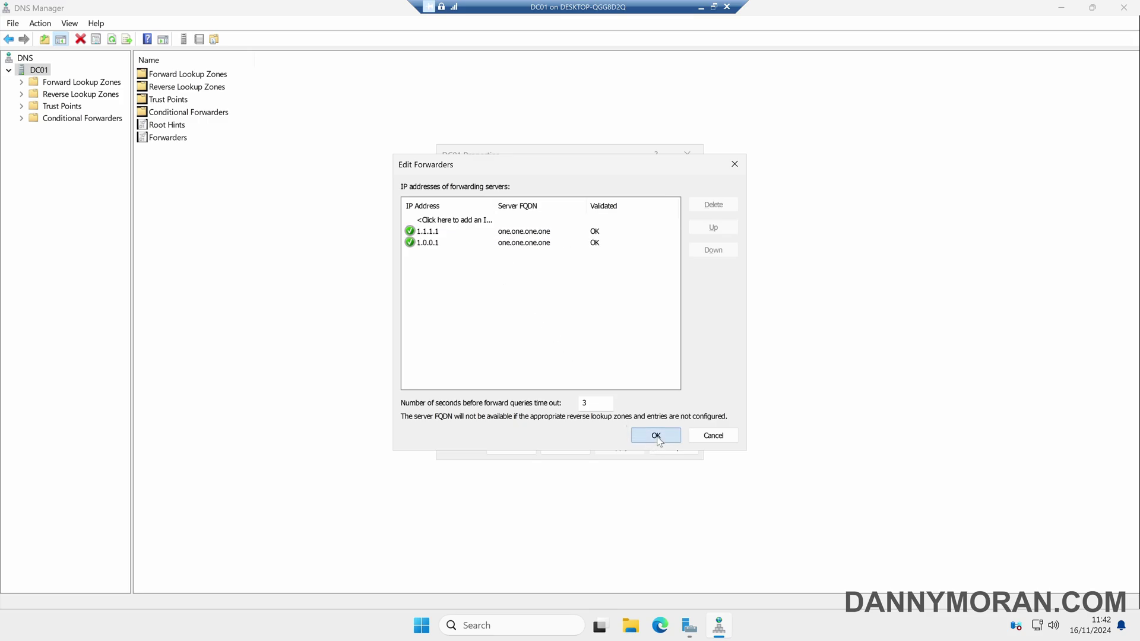
click(631, 446)
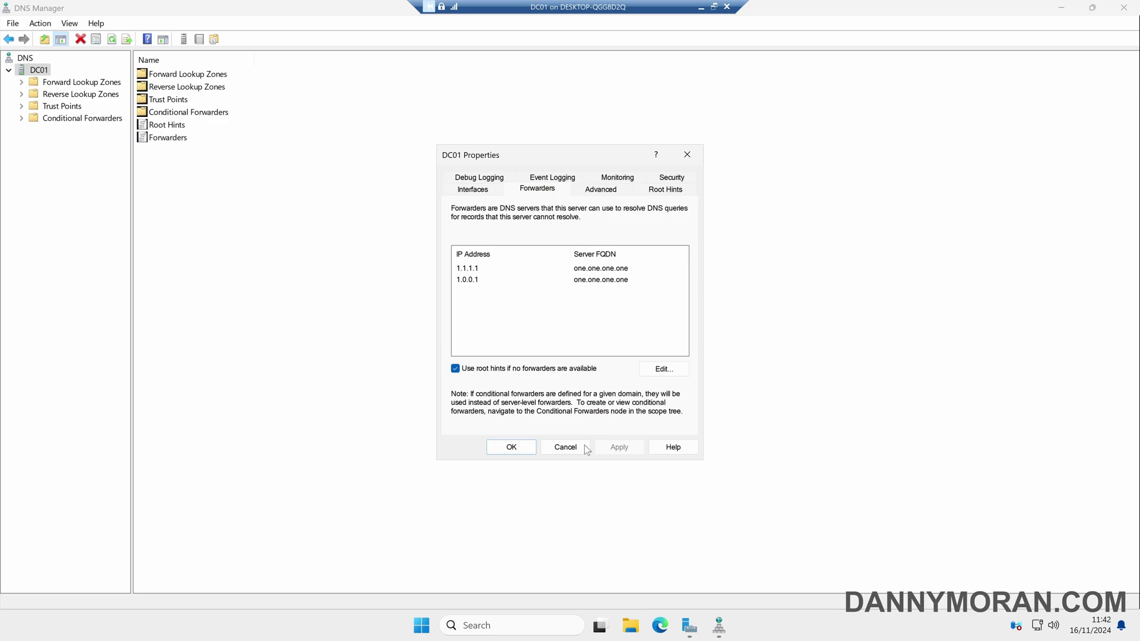
click(512, 447)
right_click(421, 626)
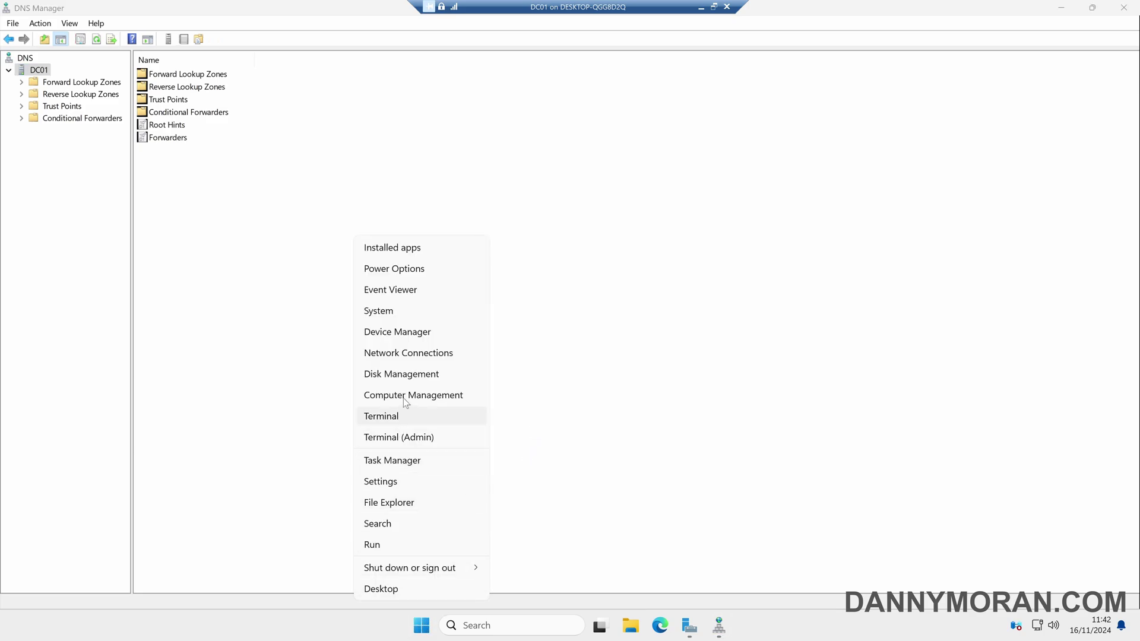
click(409, 414)
text(nsl)
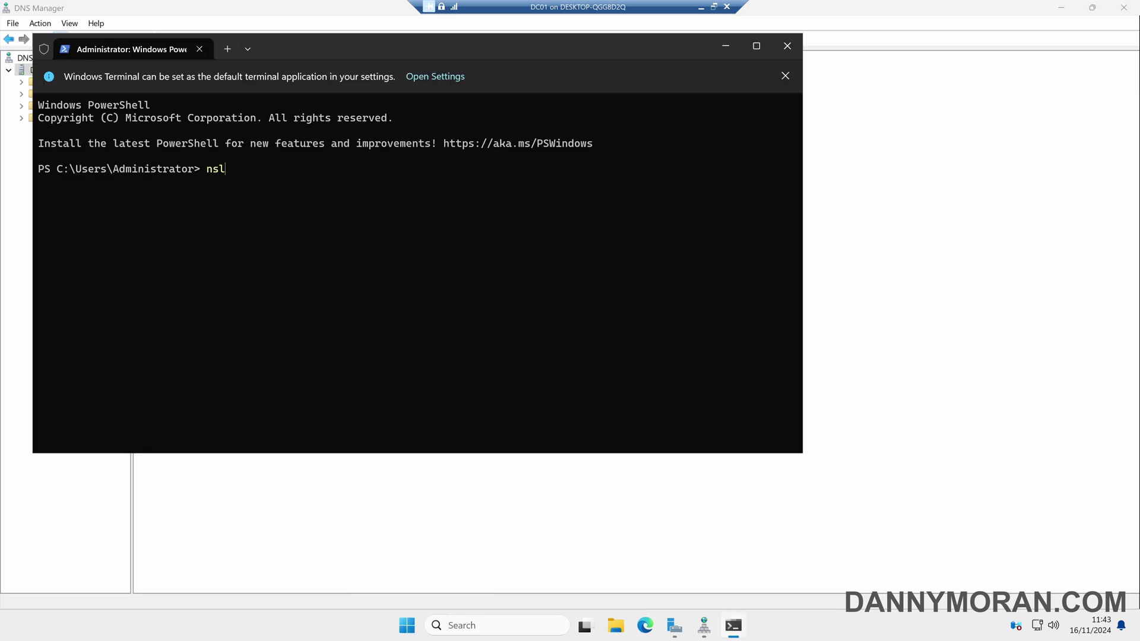
text(ookup dannymoran.com)
key(Return)
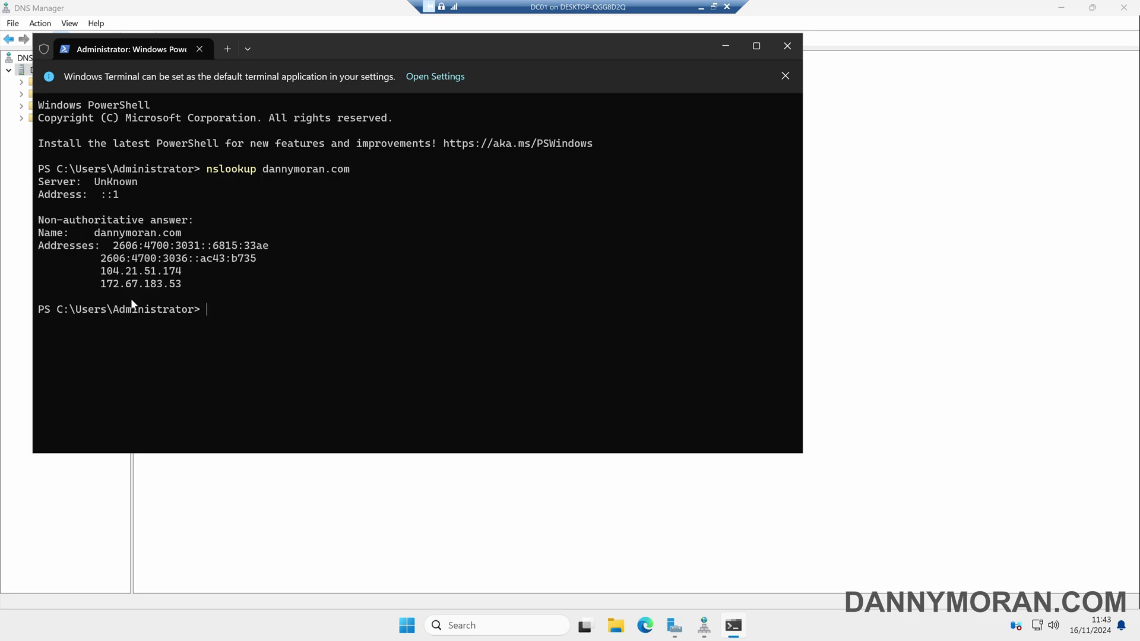
click(787, 46)
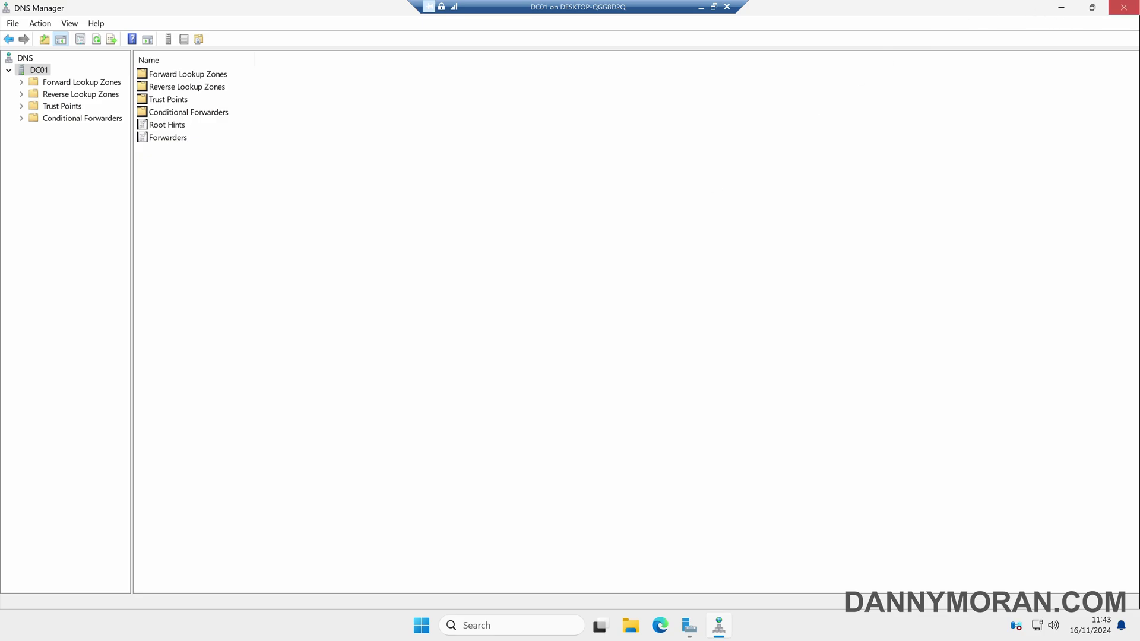
Close DNS Manager and launch Active Directory Users and Computers maximized
click(1120, 11)
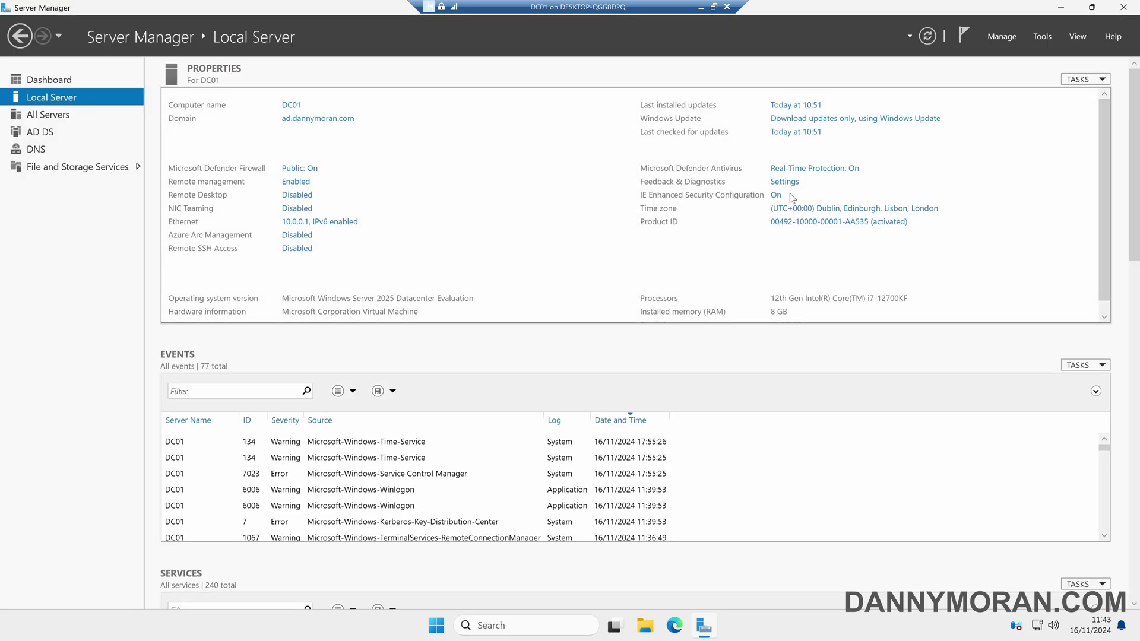
click(1046, 34)
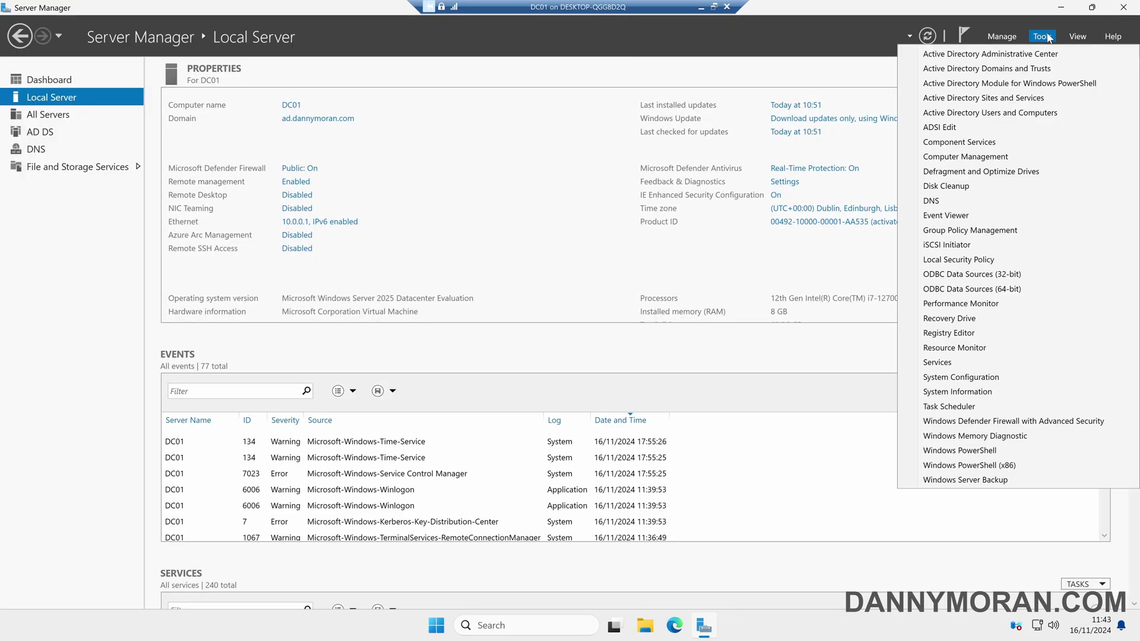
click(1012, 113)
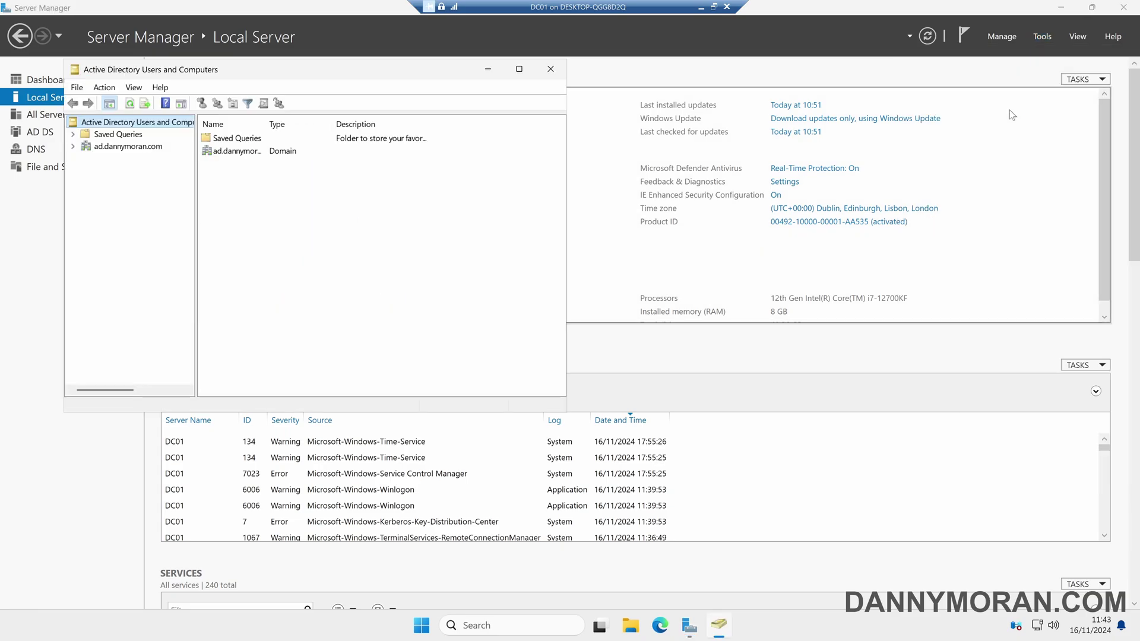
click(519, 68)
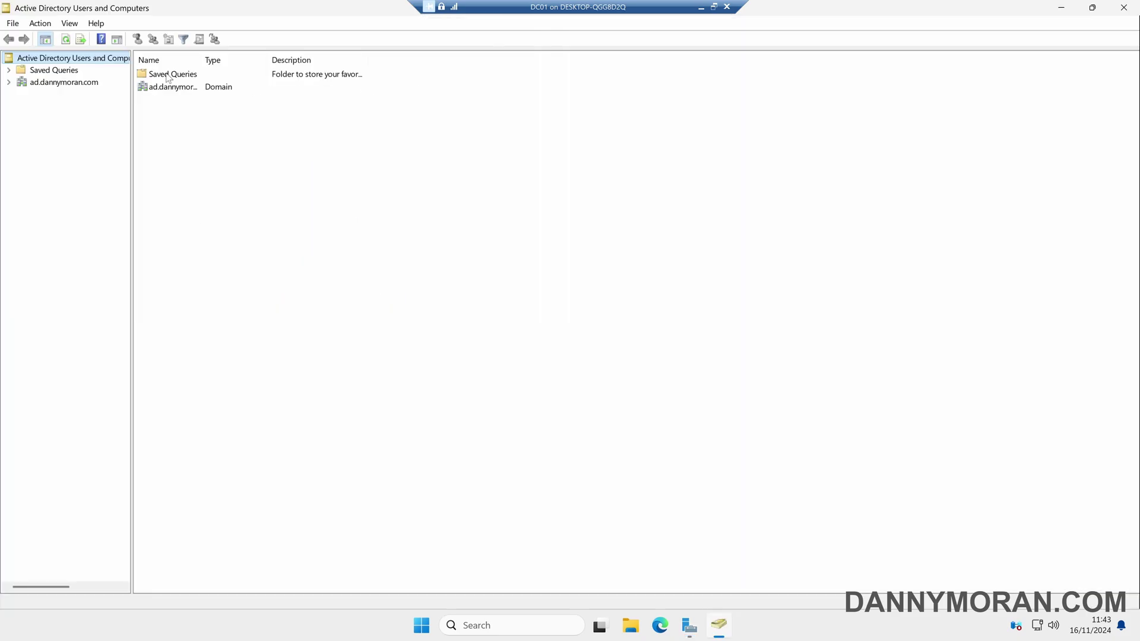
Expand ad.dannymoran.com and browse its Users, Domain Controllers, Computers and Builtin containers
click(8, 83)
click(55, 85)
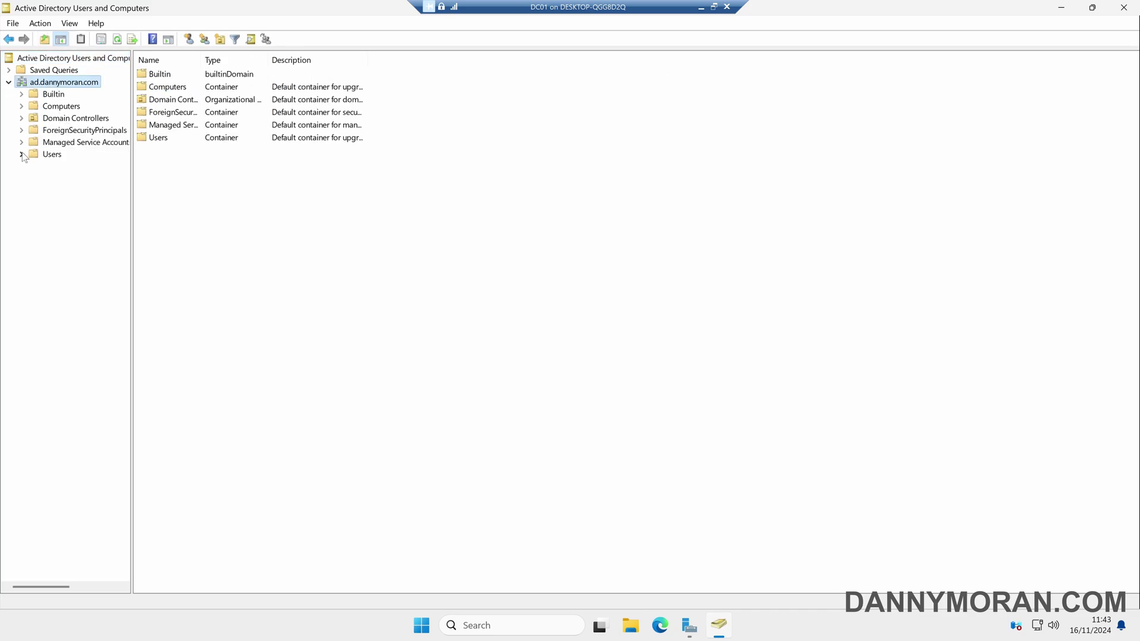
click(52, 156)
click(53, 119)
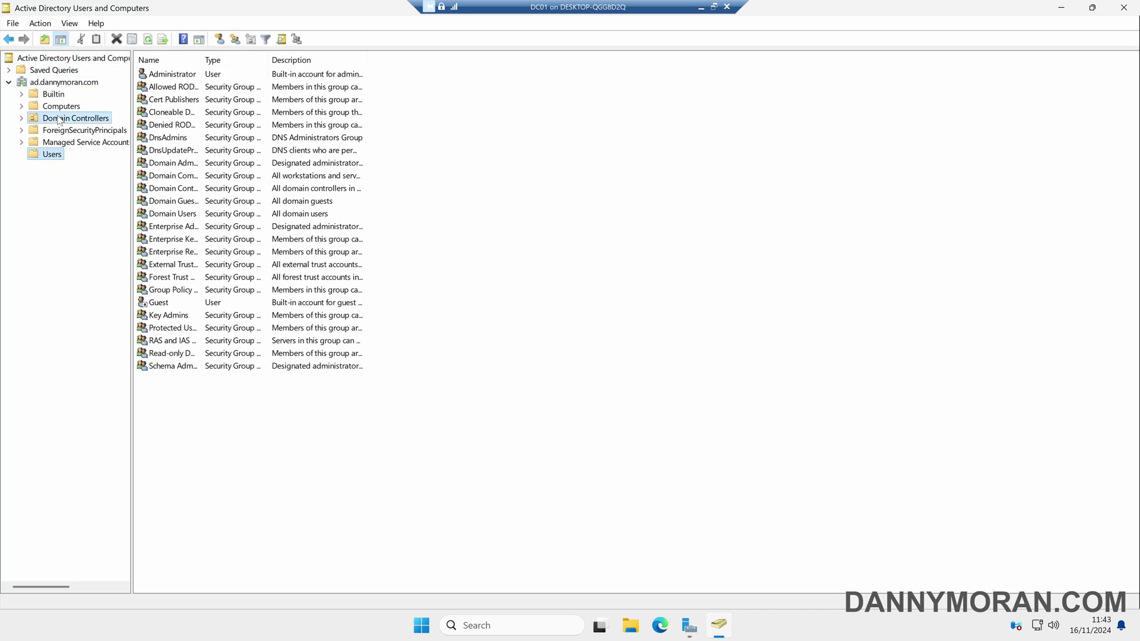
click(60, 106)
click(60, 96)
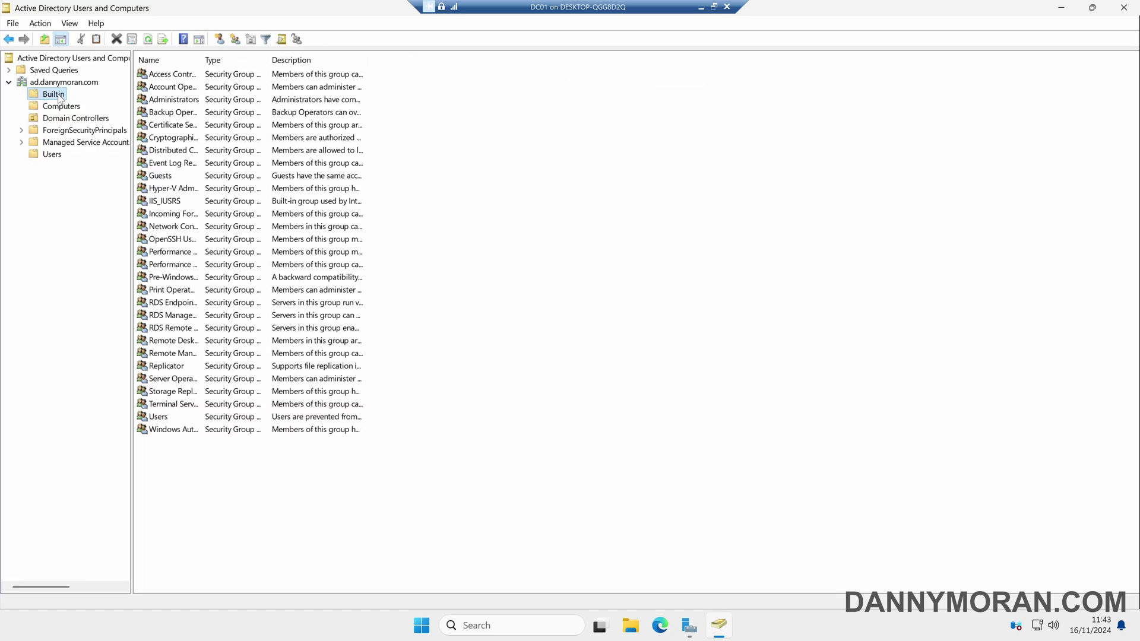